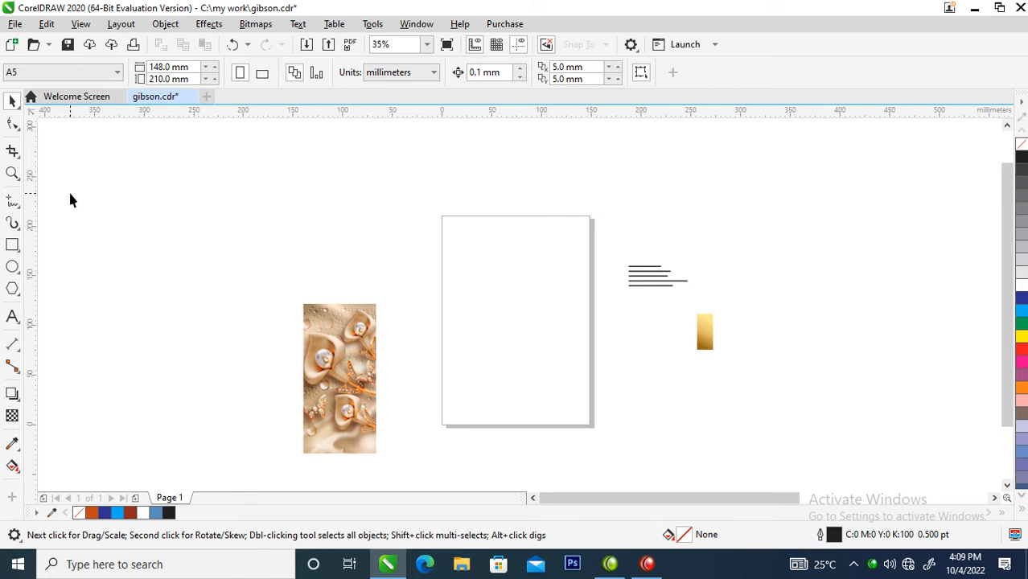
Step: Set the page size to A5 and the drawing units to inches
{"action": "left_click", "coordinate": [116, 72]}
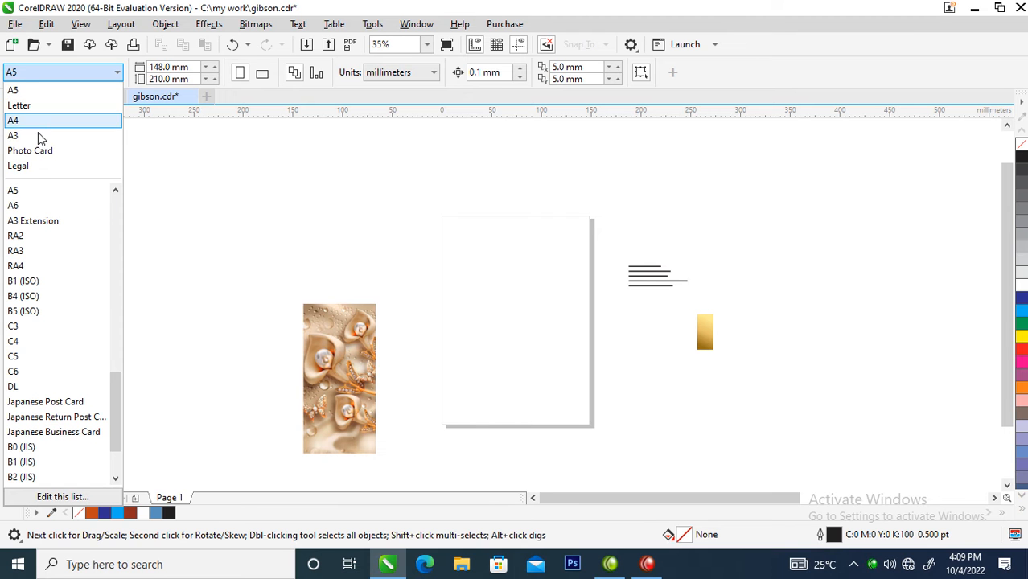
{"action": "left_click", "coordinate": [15, 95]}
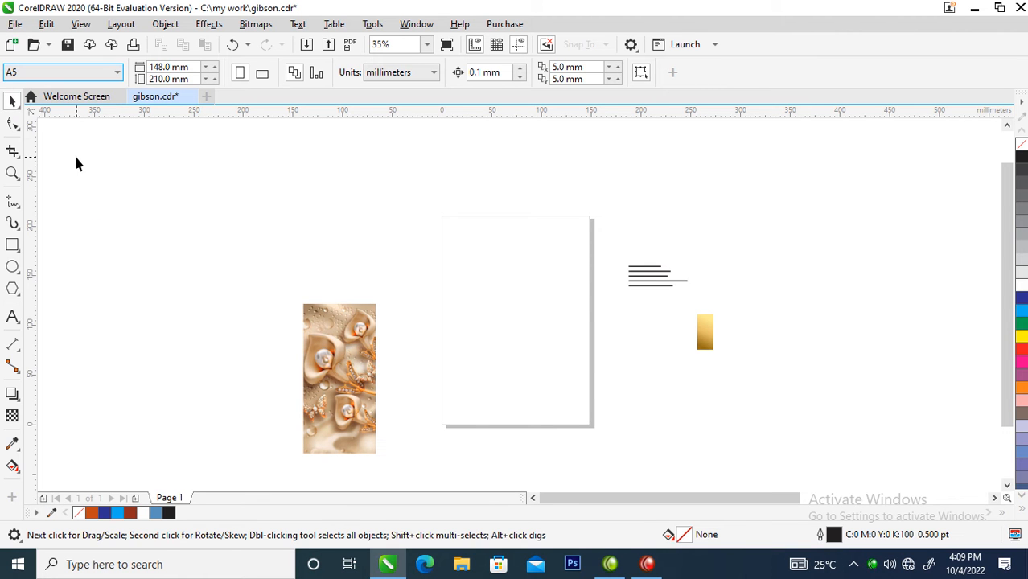
{"action": "left_click", "coordinate": [434, 73]}
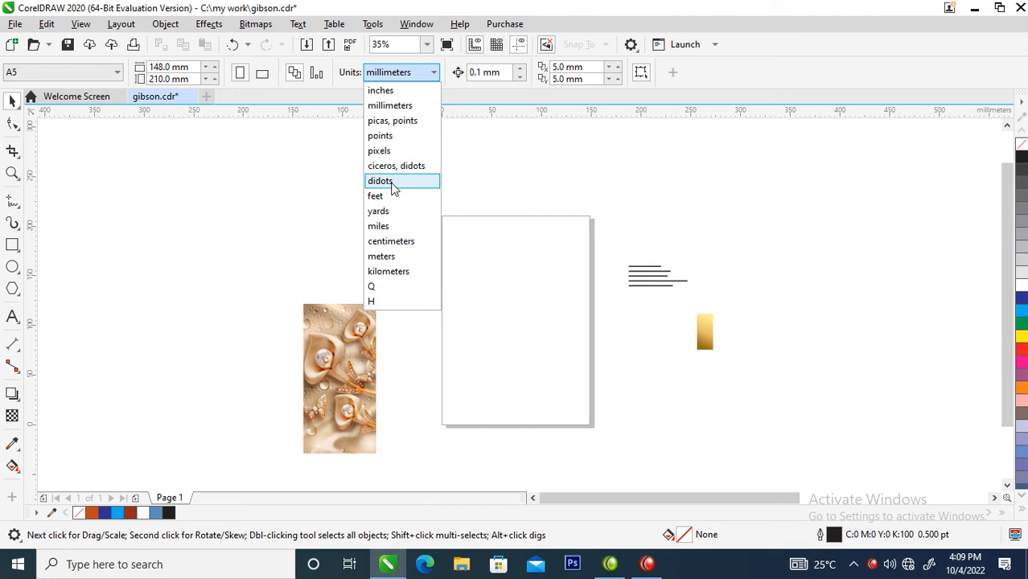
{"action": "left_click", "coordinate": [382, 91]}
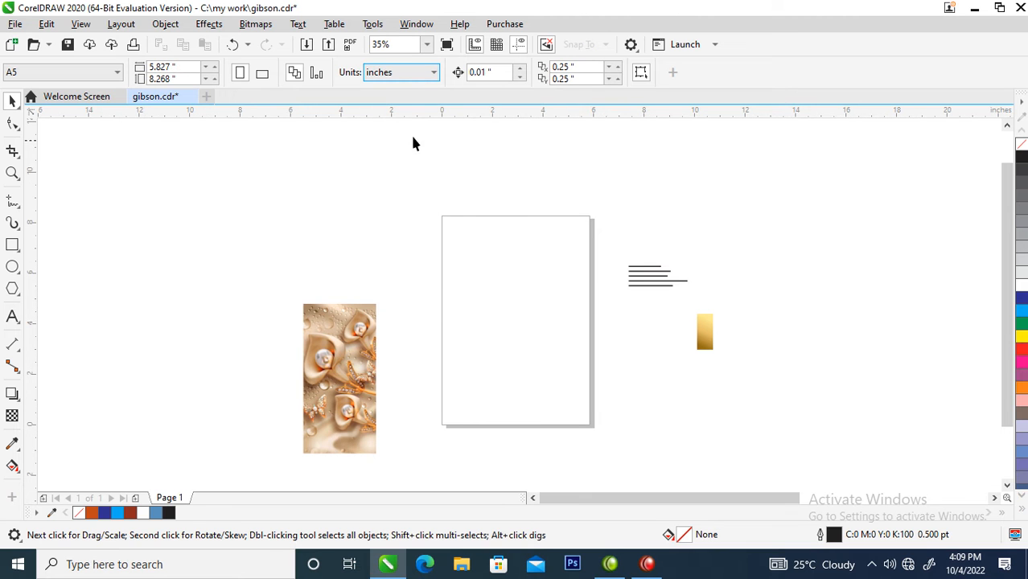
{"action": "left_click", "coordinate": [166, 80]}
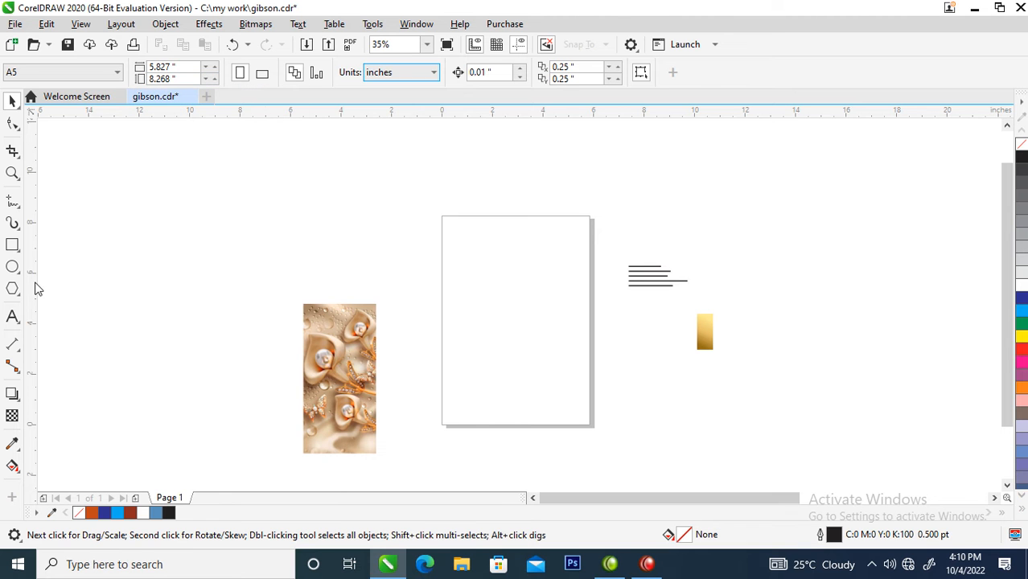
Step: Create a rectangle framing the whole page and move the floral image up so its upper edge lines up with the page's
{"action": "double_click", "coordinate": [12, 245]}
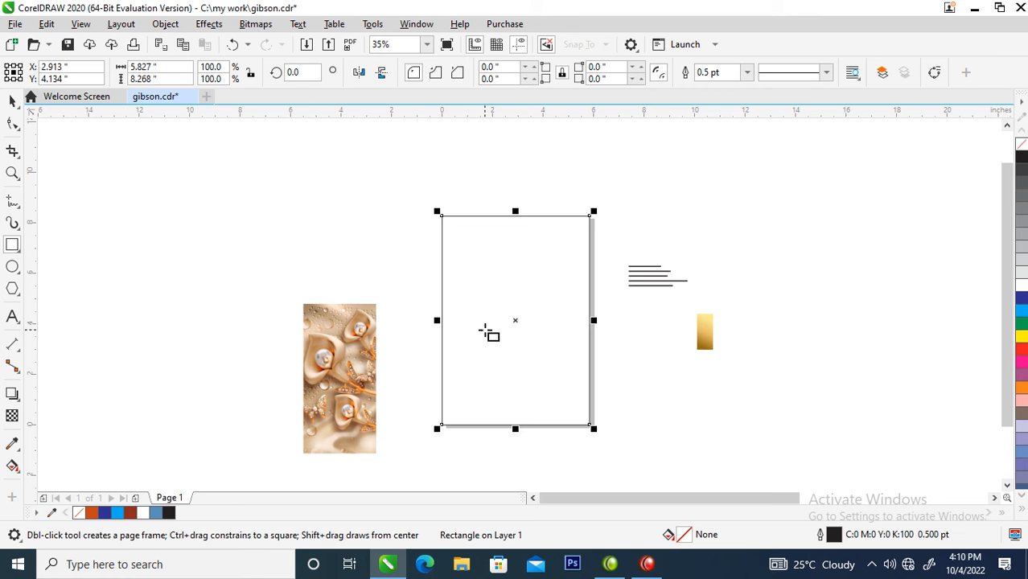
{"action": "key", "text": "space"}
{"action": "left_click", "coordinate": [369, 376]}
{"action": "left_click_drag", "start_coordinate": [368, 382], "coordinate": [359, 293]}
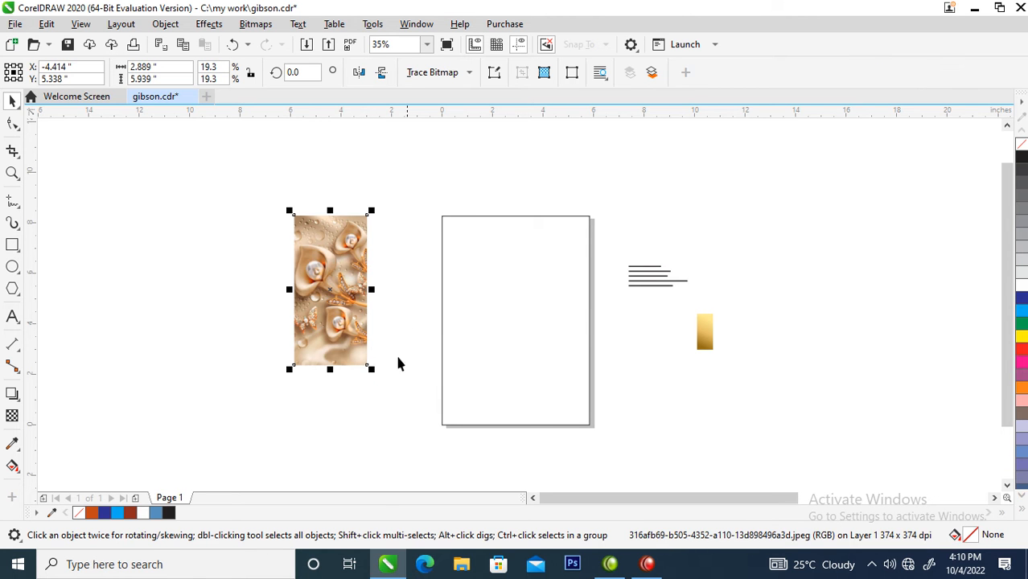
{"action": "left_click", "coordinate": [447, 252]}
{"action": "left_click_drag", "start_coordinate": [515, 432], "coordinate": [522, 288]}
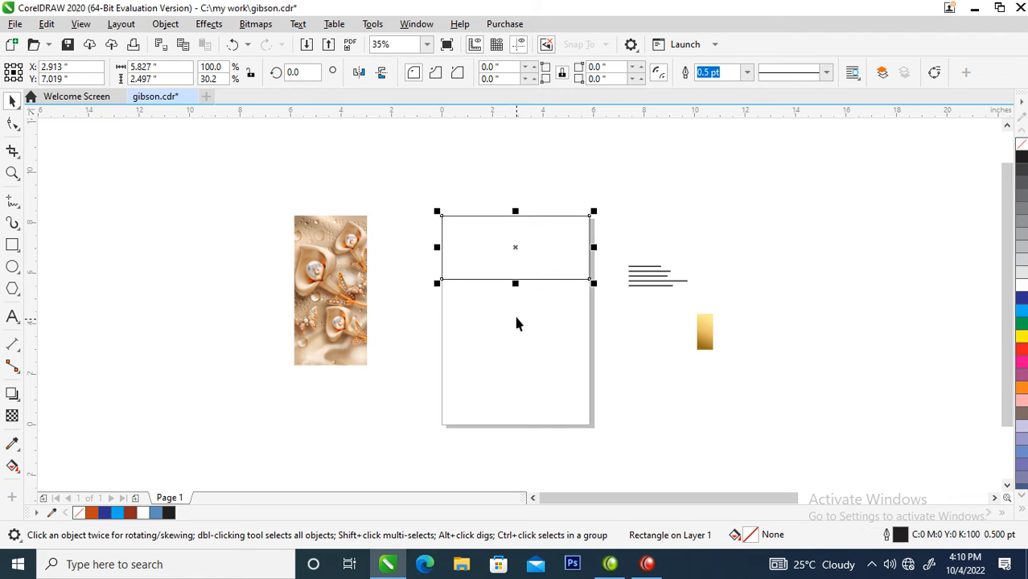
{"action": "key", "text": "ctrl+z"}
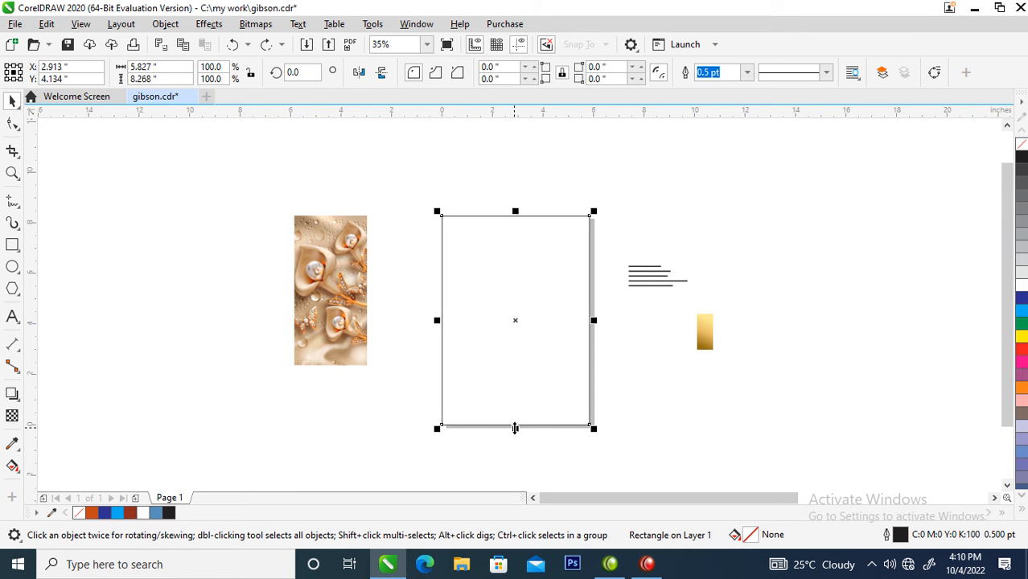
Step: Scale a copy of the page frame to about 2.47 in tall at the page's upper edge, and a 0.07 in strip copy near its lower edge
{"action": "left_click_drag", "start_coordinate": [514, 428], "coordinate": [514, 283]}
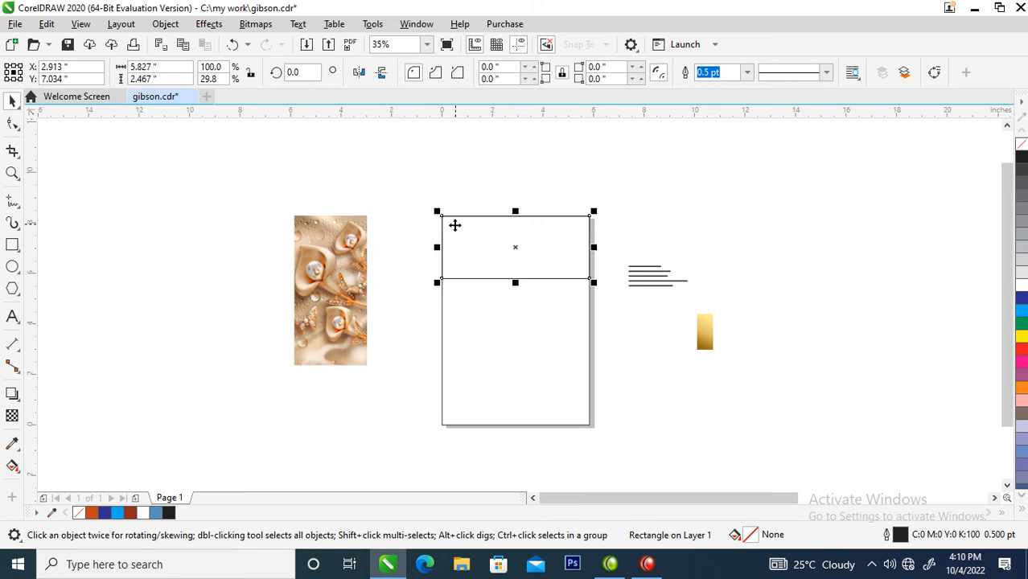
{"action": "key", "text": "z"}
{"action": "left_click_drag", "start_coordinate": [395, 185], "coordinate": [680, 345]}
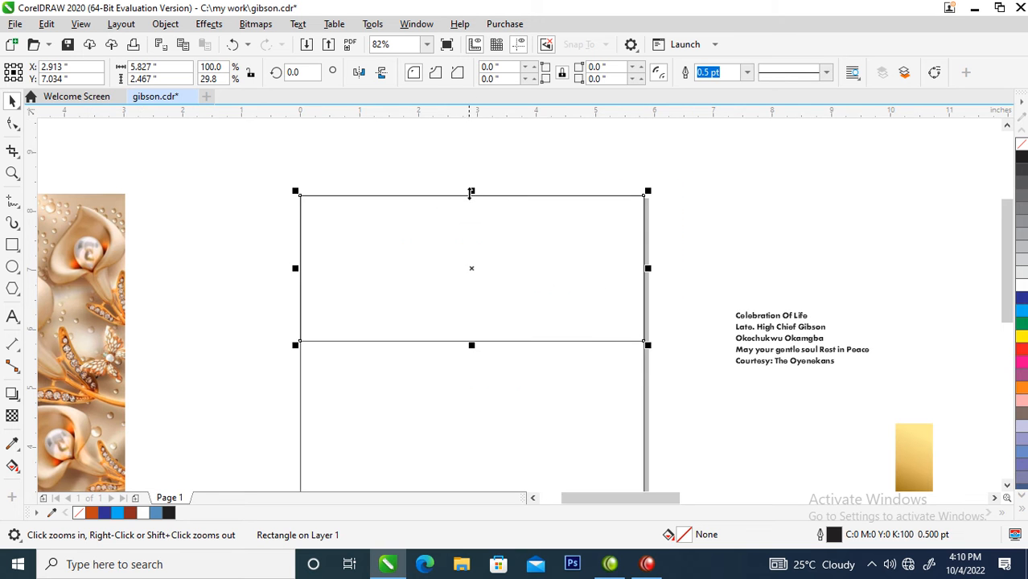
{"action": "left_click_drag", "start_coordinate": [471, 191], "coordinate": [477, 260]}
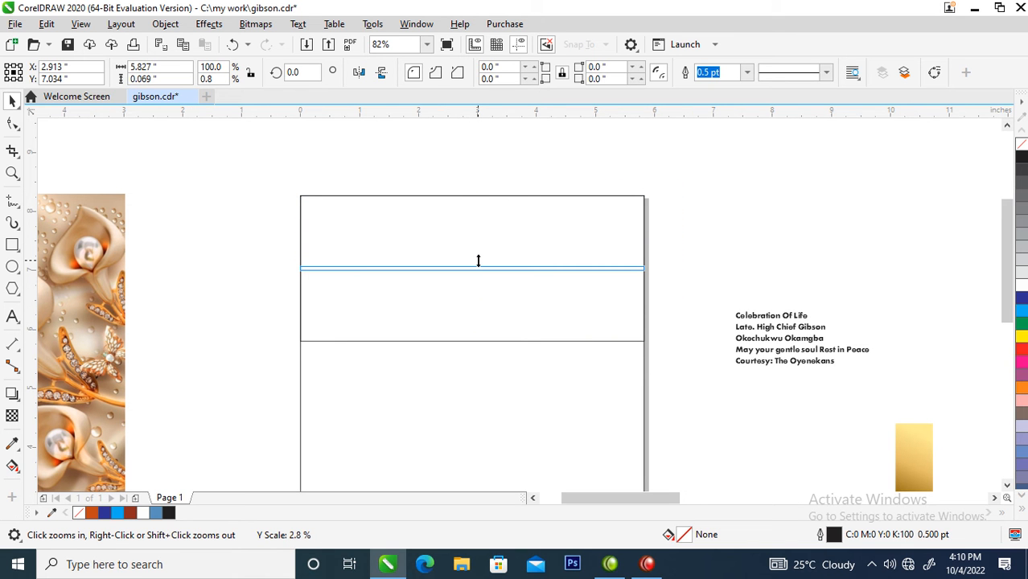
{"action": "left_click_drag", "start_coordinate": [477, 261], "coordinate": [485, 338]}
Step: Copy all properties of the gold gradient rectangle onto the thin horizontal strip
{"action": "left_click_drag", "start_coordinate": [911, 454], "coordinate": [619, 331]}
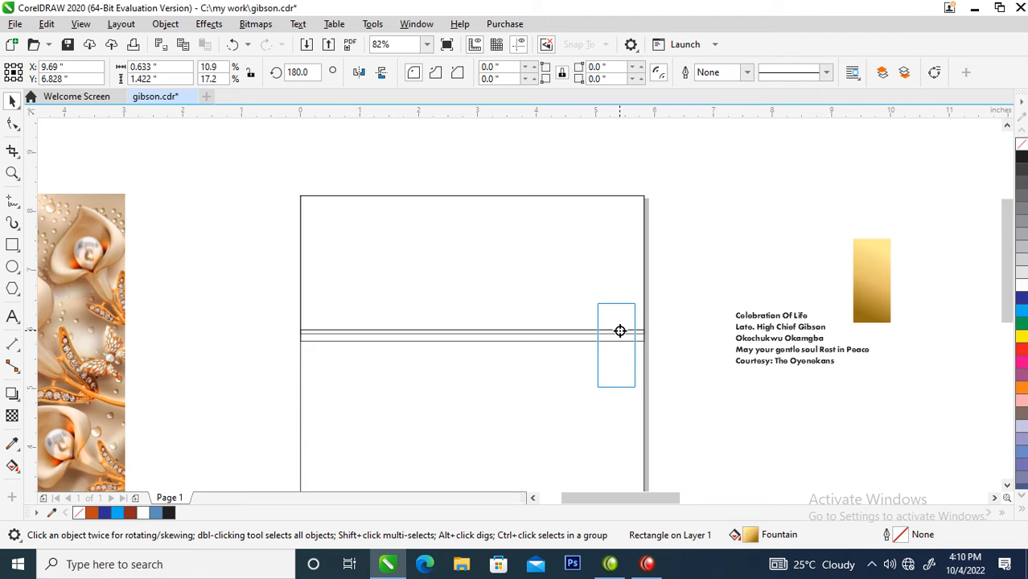
{"action": "left_click_drag", "start_coordinate": [619, 332], "coordinate": [620, 332]}
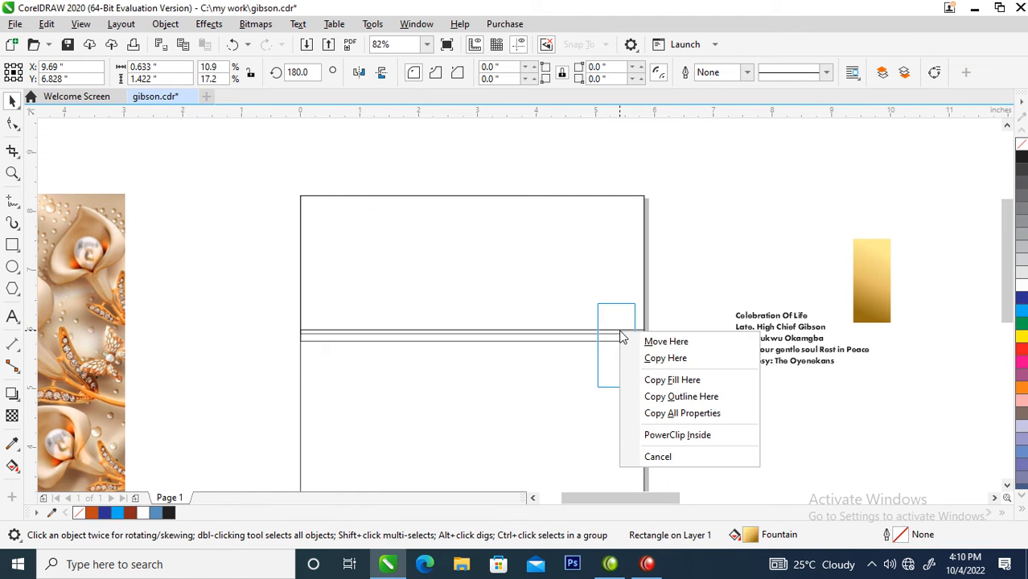
{"action": "left_click", "coordinate": [669, 413]}
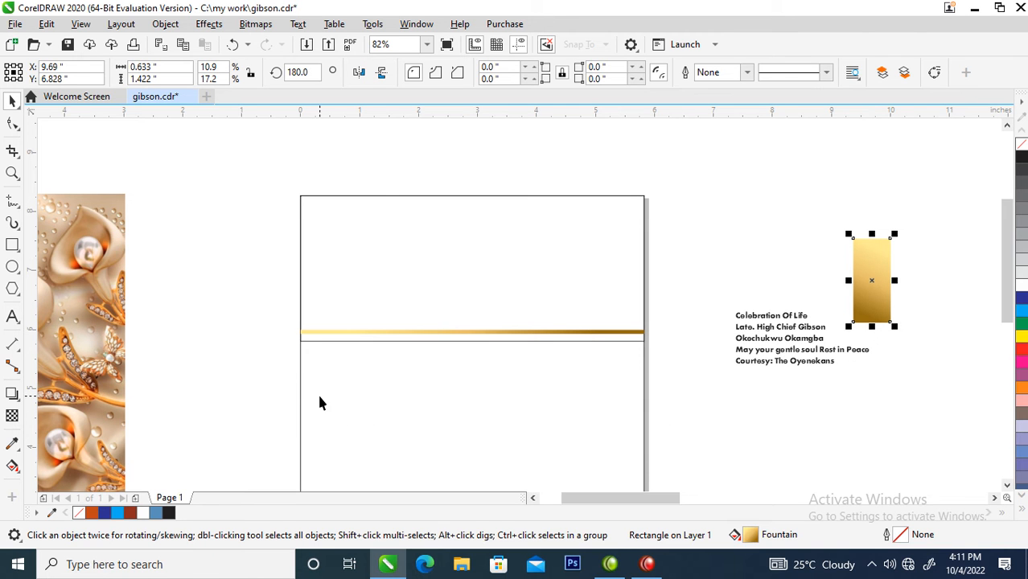
Step: Thicken the gold strip slightly and add a thinner copy about 0.04 in tall just above it
{"action": "key", "text": "z"}
{"action": "left_click_drag", "start_coordinate": [266, 281], "coordinate": [679, 360]}
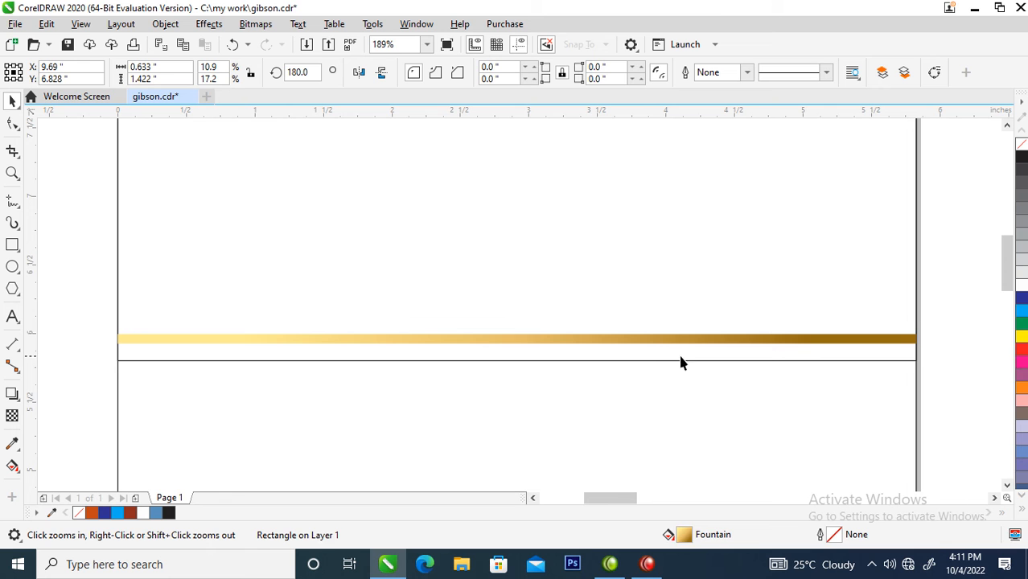
{"action": "key", "text": "space"}
{"action": "left_click", "coordinate": [513, 337]}
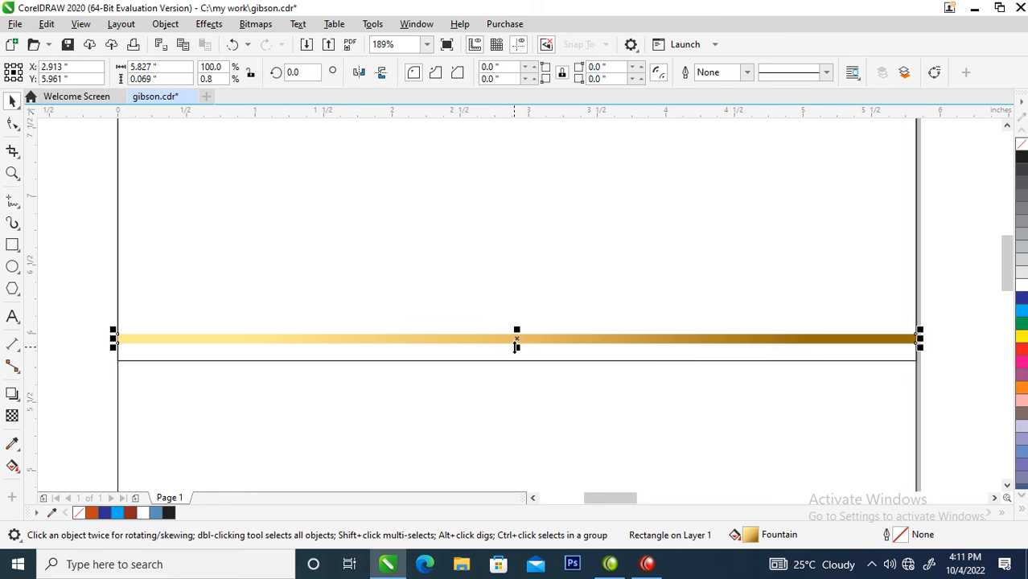
{"action": "left_click_drag", "start_coordinate": [515, 347], "coordinate": [517, 317]}
{"action": "right_click", "coordinate": [522, 325]}
{"action": "left_click", "coordinate": [506, 320]}
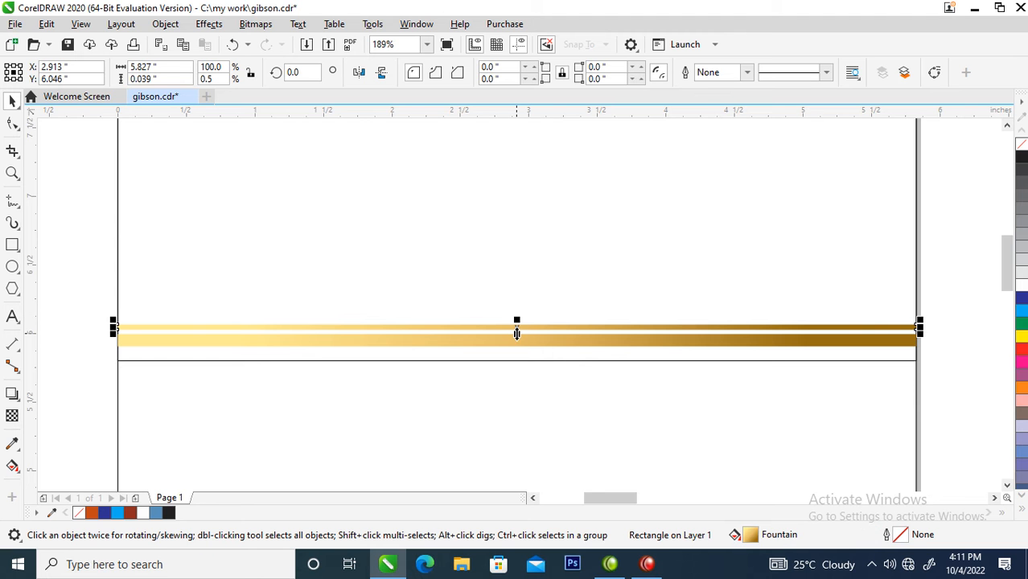
Step: Draw a rectangle of about 2.93 × 5.99 in around the floral image and move it into the space between image and page
{"action": "scroll", "coordinate": [516, 333], "scroll_direction": "down", "scroll_amount": 3}
{"action": "scroll", "coordinate": [513, 333], "scroll_direction": "down", "scroll_amount": 1}
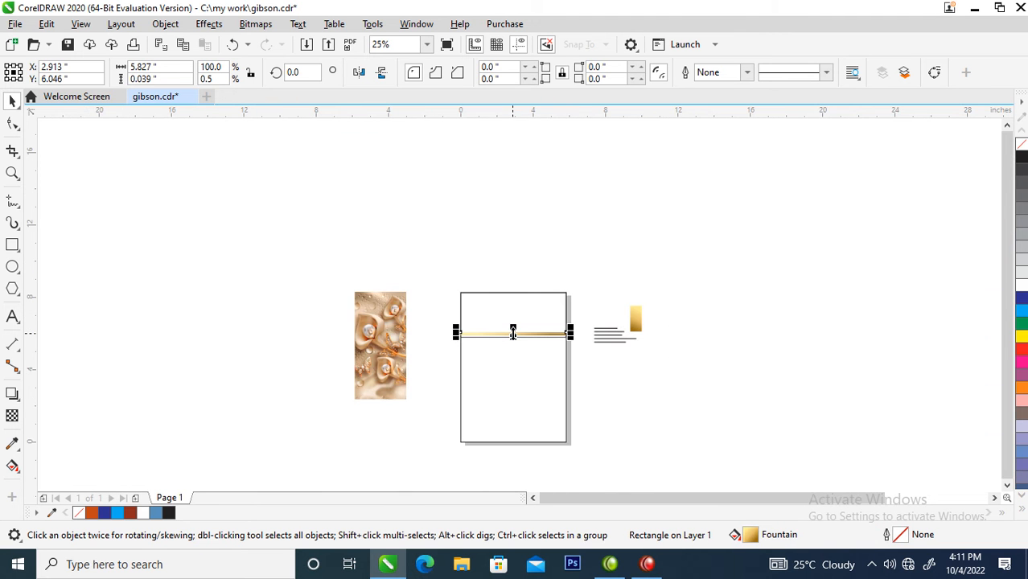
{"action": "left_click", "coordinate": [392, 322]}
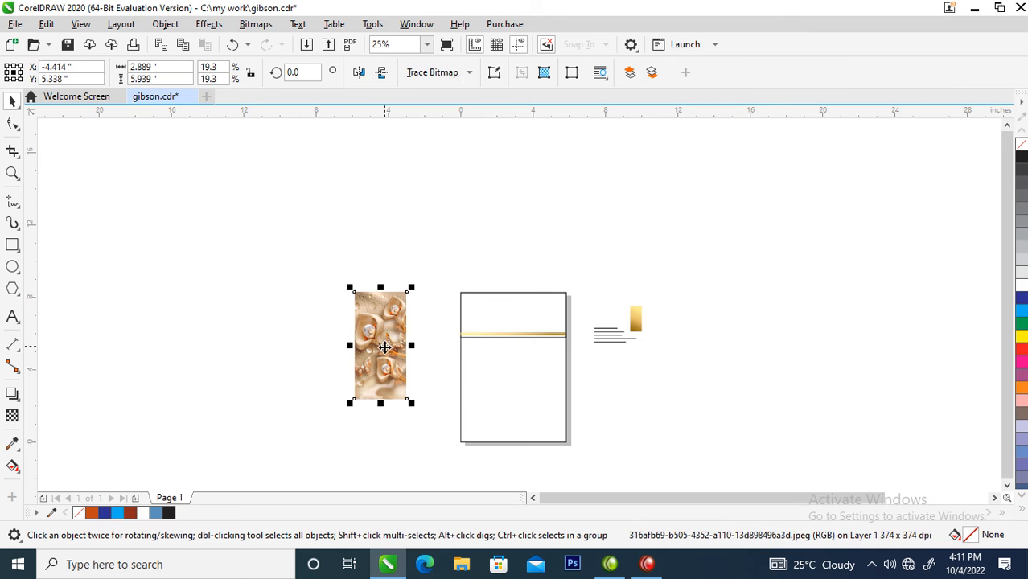
{"action": "key", "text": "z"}
{"action": "left_click_drag", "start_coordinate": [316, 264], "coordinate": [499, 431]}
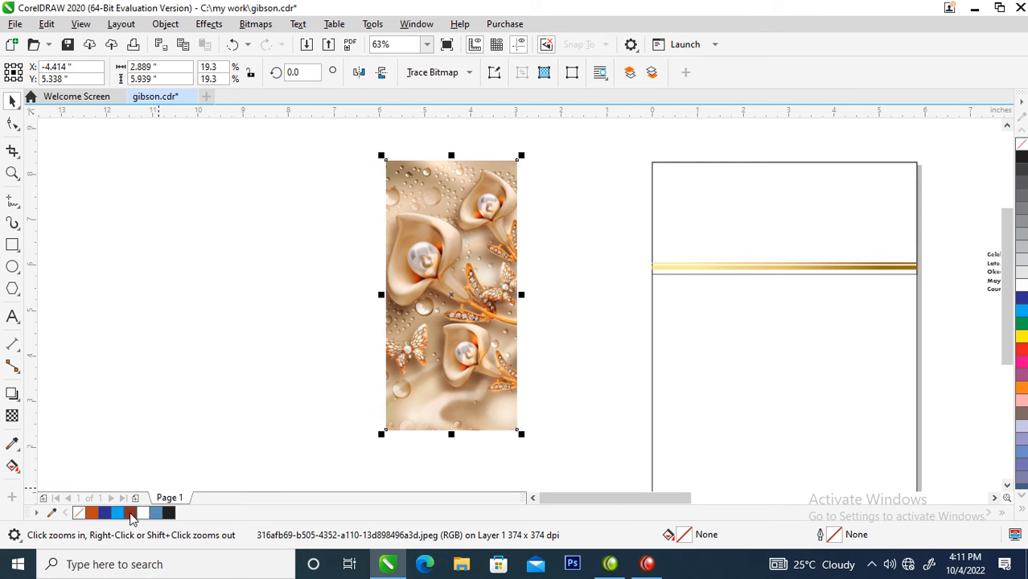
{"action": "left_click_drag", "start_coordinate": [371, 157], "coordinate": [920, 485]}
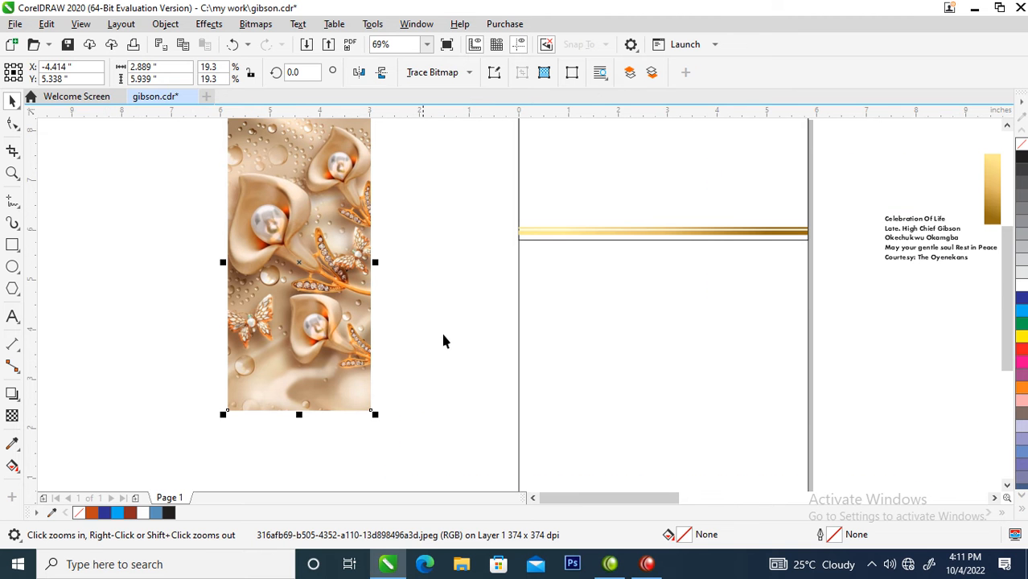
{"action": "left_click", "coordinate": [12, 244]}
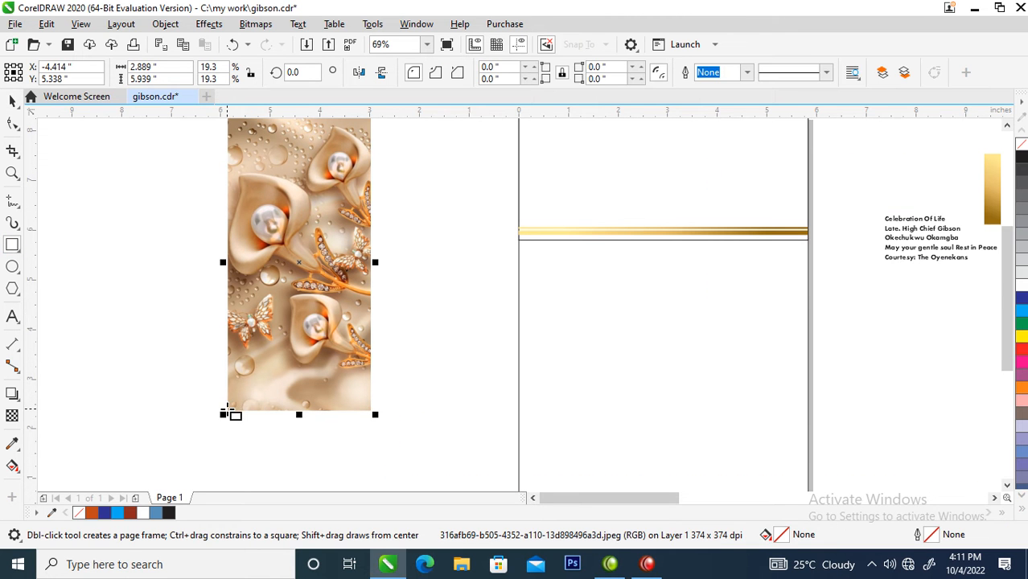
{"action": "left_click_drag", "start_coordinate": [228, 412], "coordinate": [376, 170]}
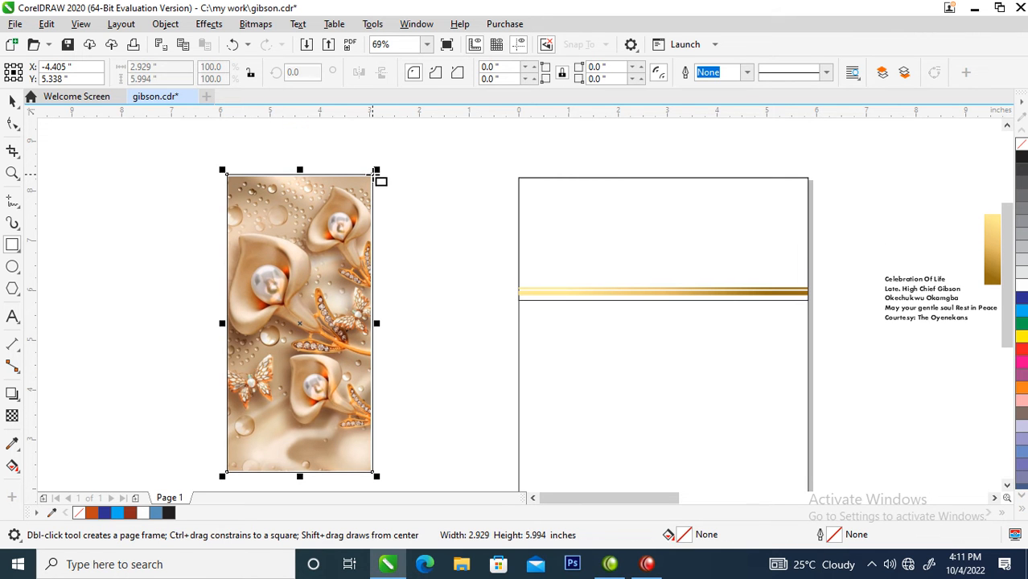
{"action": "key", "text": "space"}
{"action": "left_click_drag", "start_coordinate": [303, 287], "coordinate": [452, 265]}
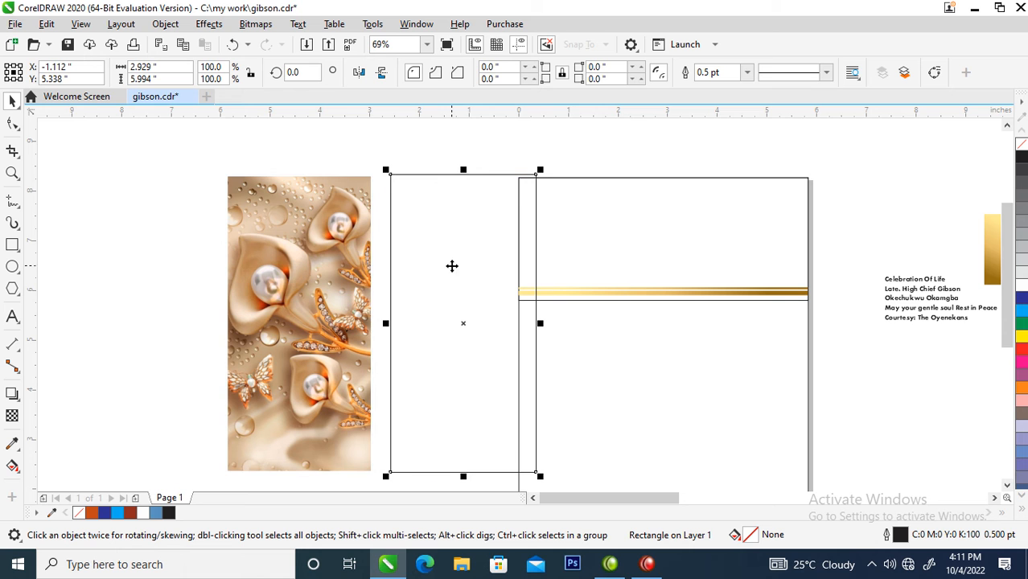
Step: Sample the dark orange-red (#A62307) below the large pearl in the floral image and fill the new rectangle with it
{"action": "key", "text": "z"}
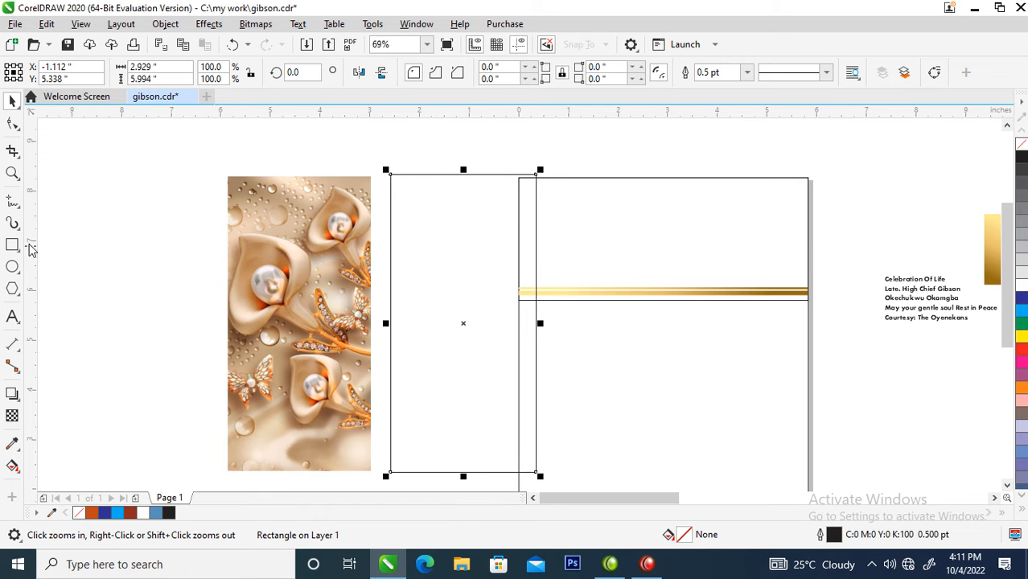
{"action": "left_click_drag", "start_coordinate": [221, 168], "coordinate": [544, 375]}
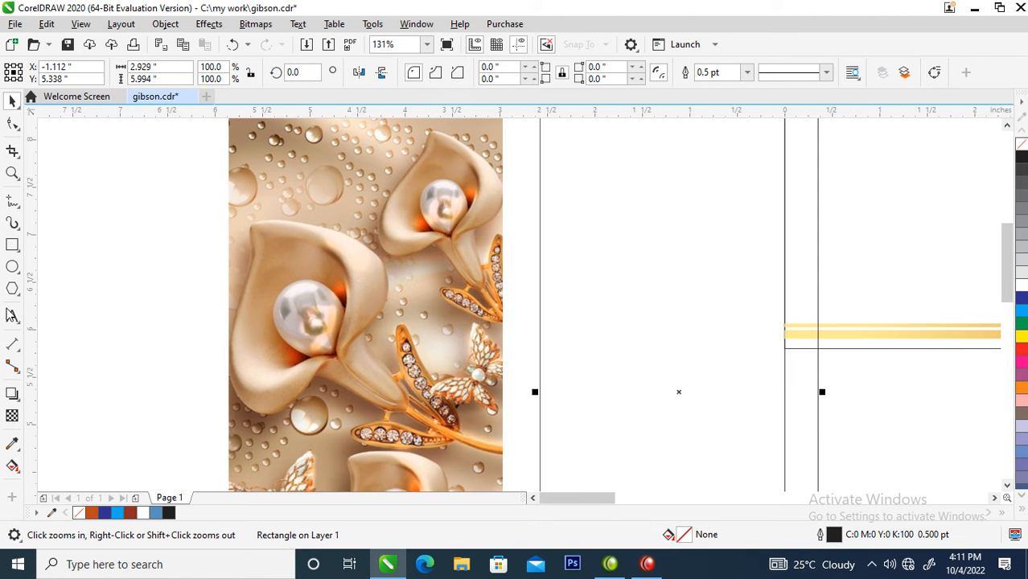
{"action": "left_click", "coordinate": [12, 446]}
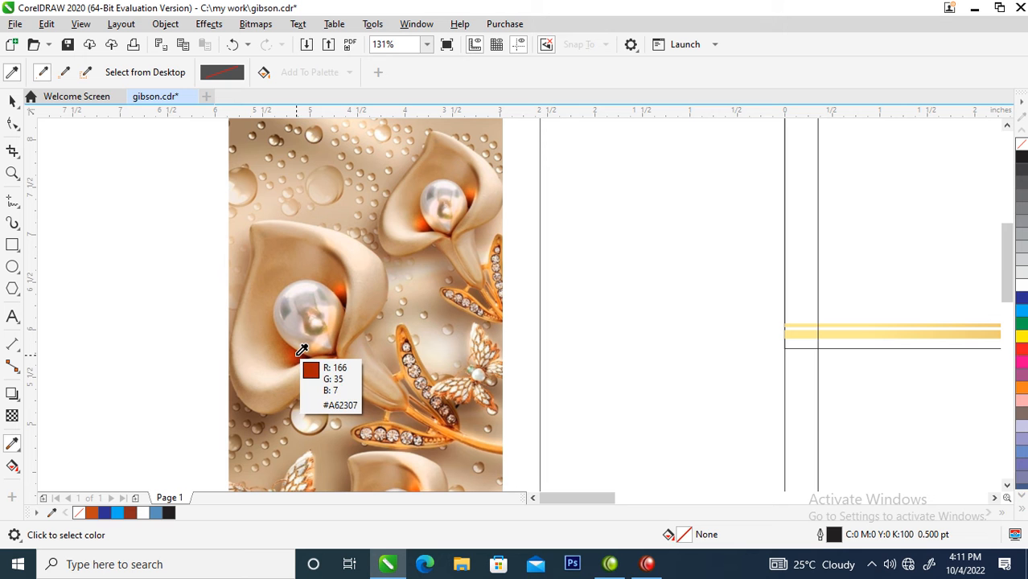
{"action": "left_click", "coordinate": [301, 349]}
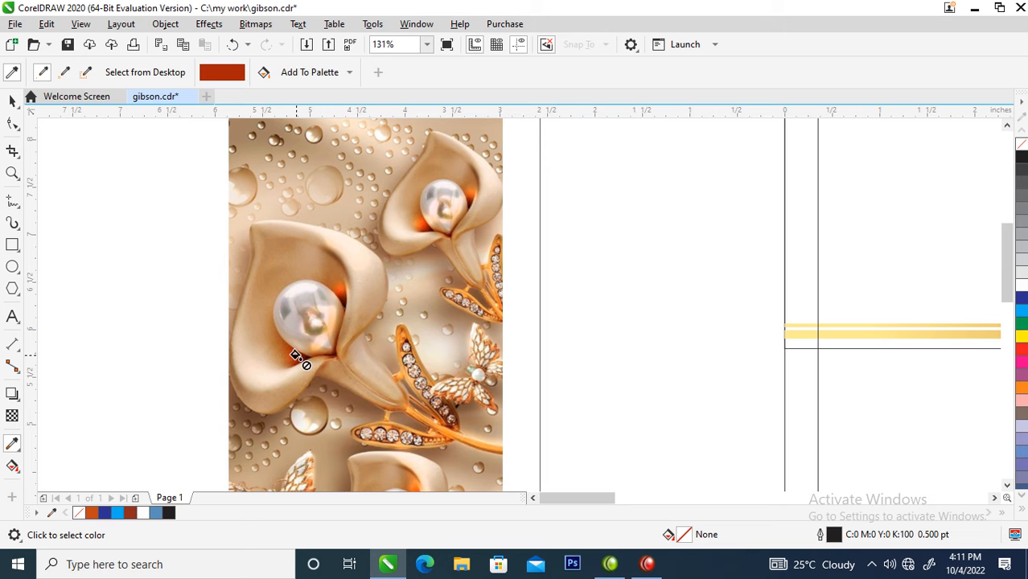
{"action": "left_click", "coordinate": [617, 297]}
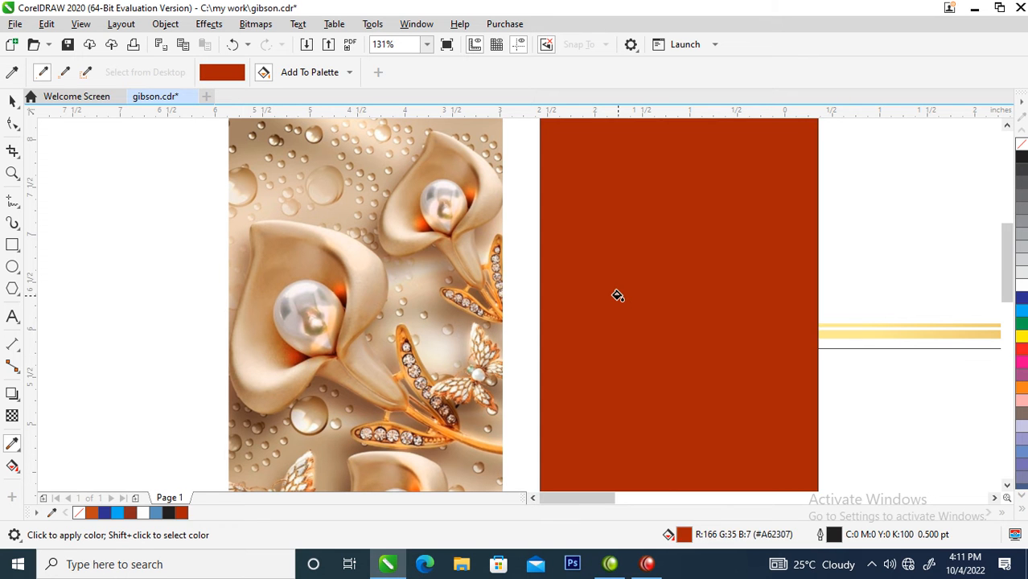
{"action": "key", "text": "space"}
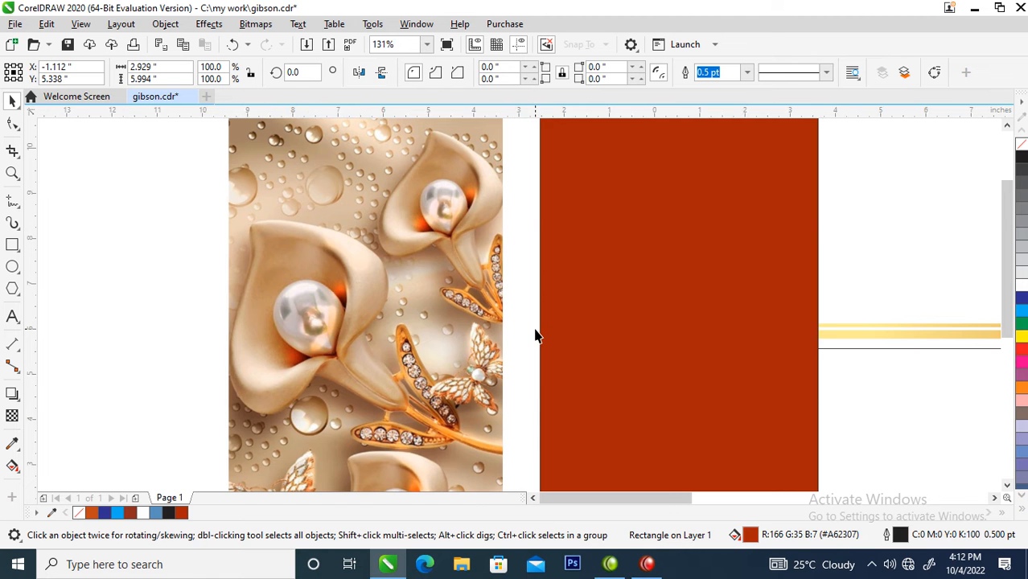
Step: Move the red rectangle partly over the floral image and apply a uniform transparency of 50 to it
{"action": "scroll", "coordinate": [535, 336], "scroll_direction": "down", "scroll_amount": 5}
{"action": "key", "text": "z"}
{"action": "left_click_drag", "start_coordinate": [409, 255], "coordinate": [663, 433]}
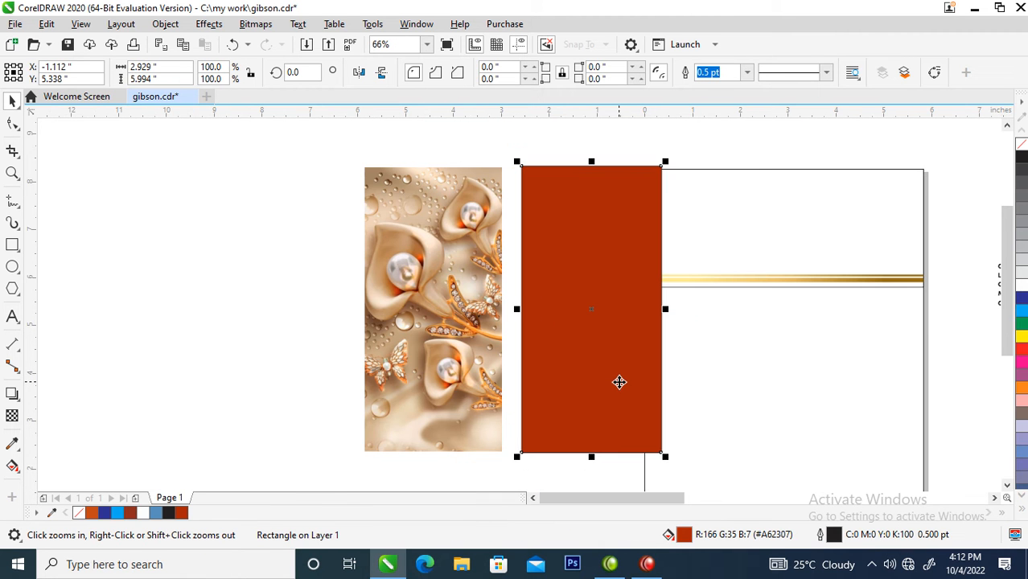
{"action": "key", "text": "space"}
{"action": "left_click_drag", "start_coordinate": [608, 353], "coordinate": [507, 354]}
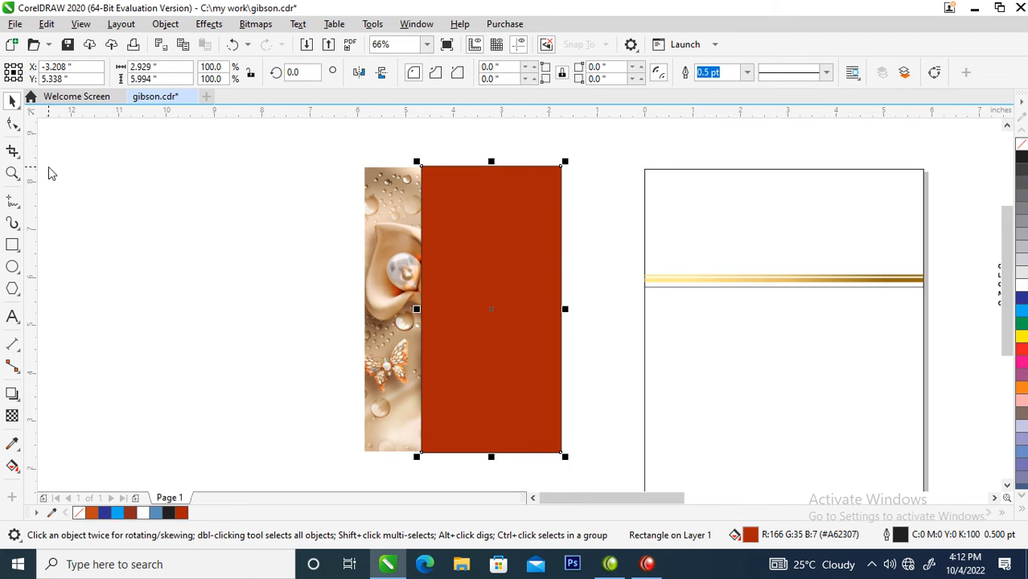
{"action": "left_click", "coordinate": [20, 425]}
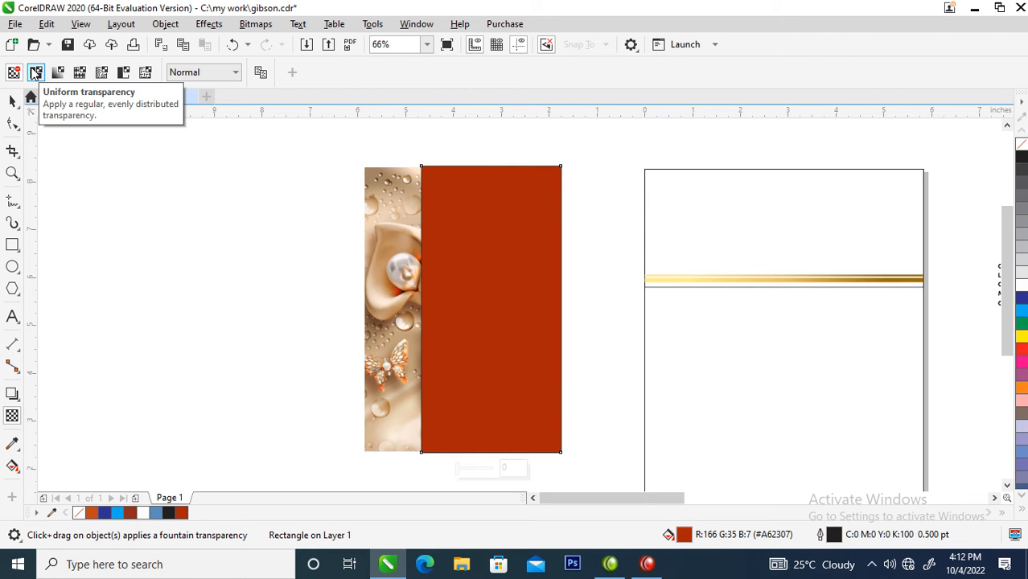
{"action": "left_click", "coordinate": [36, 74]}
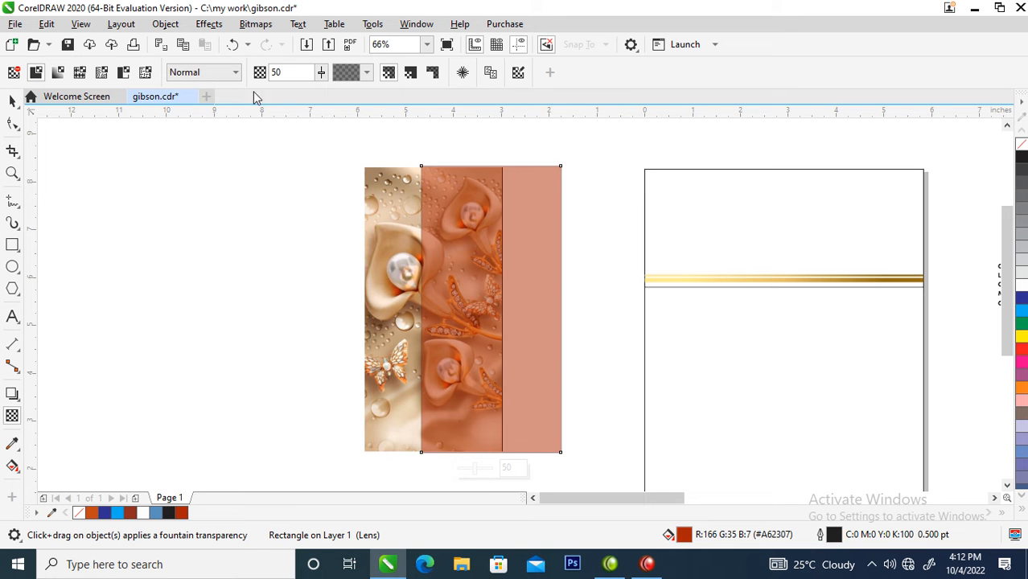
Step: Set the red rectangle's transparency merge mode to Subtract and left-align the rectangle with the floral image
{"action": "left_click", "coordinate": [237, 74]}
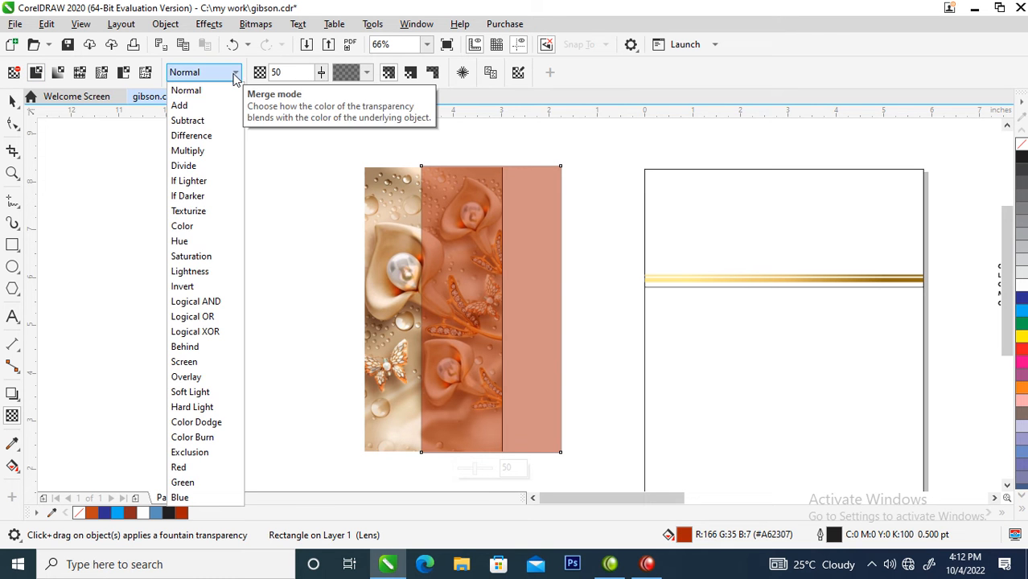
{"action": "left_click", "coordinate": [206, 121]}
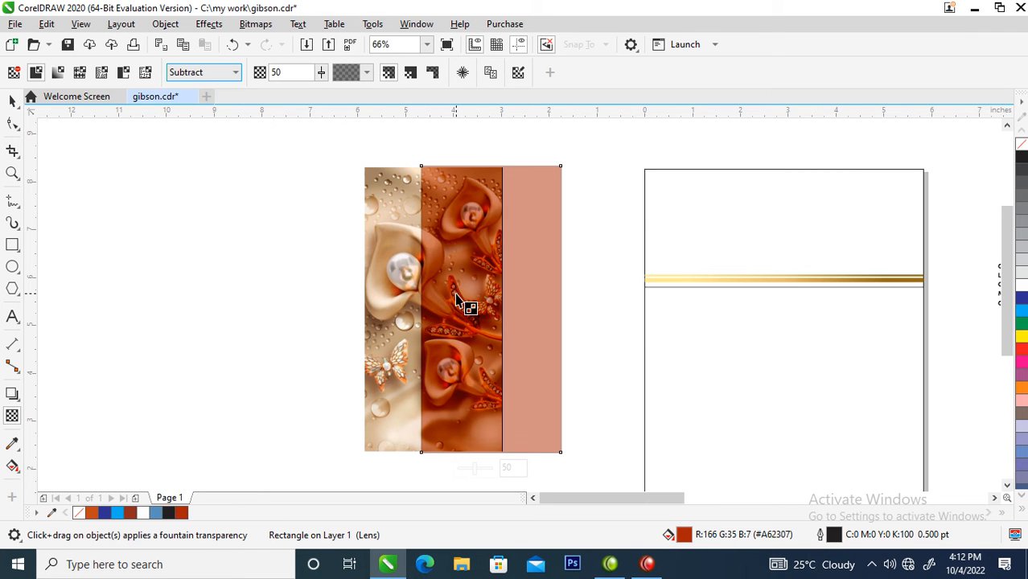
{"action": "left_click", "coordinate": [12, 100]}
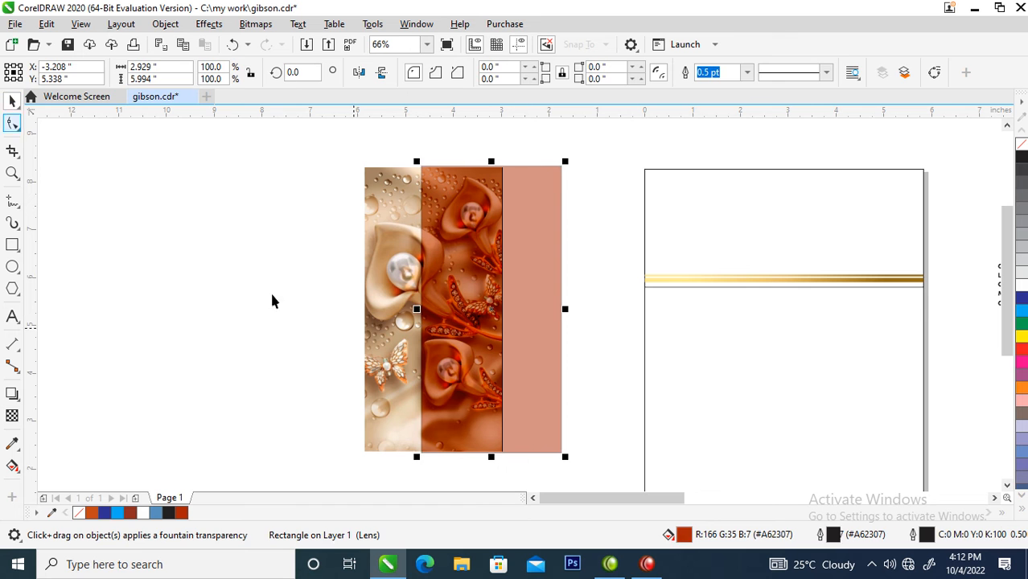
{"action": "left_click", "coordinate": [380, 261]}
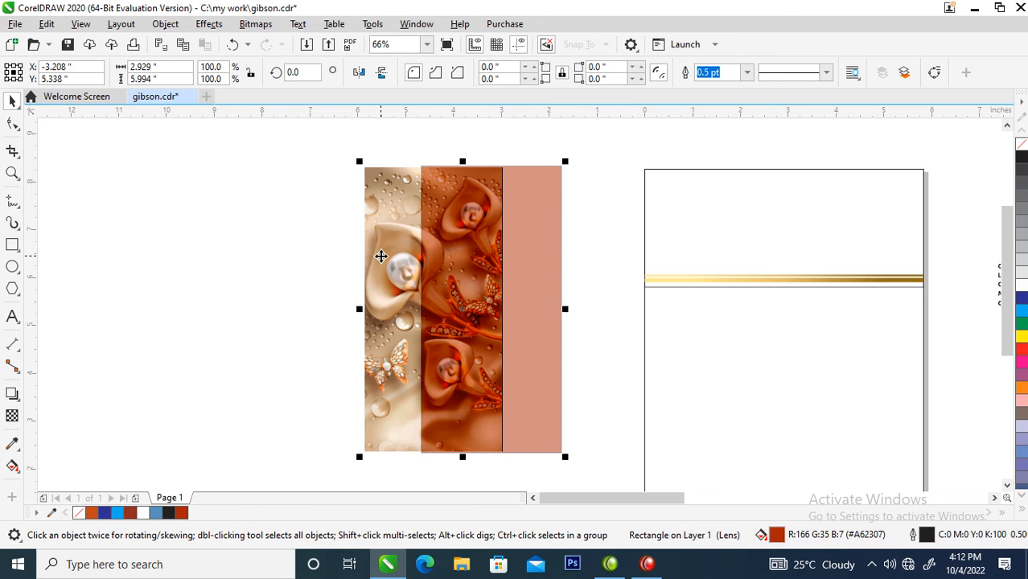
{"action": "left_click", "coordinate": [380, 256], "text": "shift"}
{"action": "key", "text": "l"}
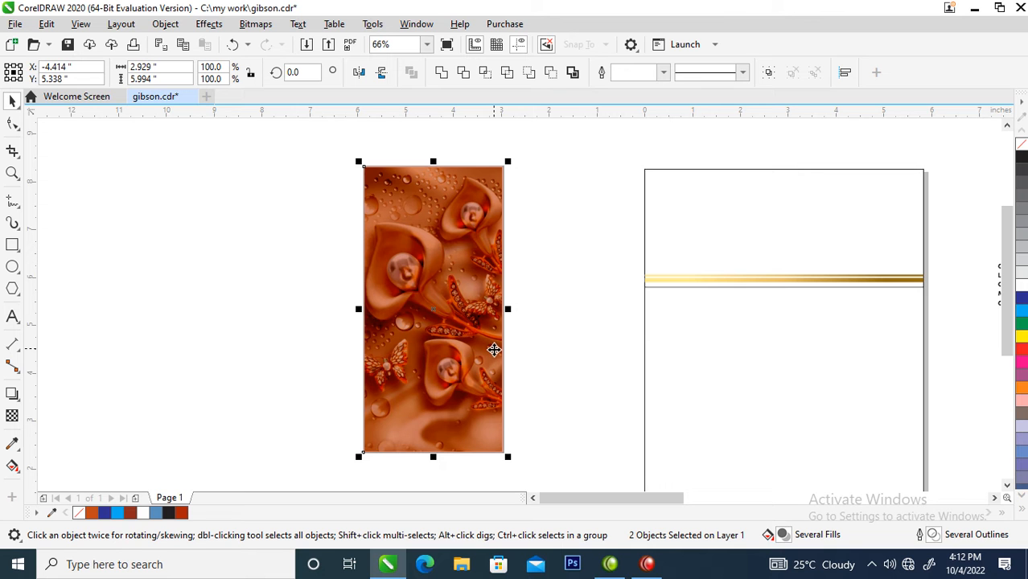
Step: Convert the overlapping red rectangle and floral image into one bitmap at 200 dpi in RGB Color (24-bit)
{"action": "left_click", "coordinate": [256, 24]}
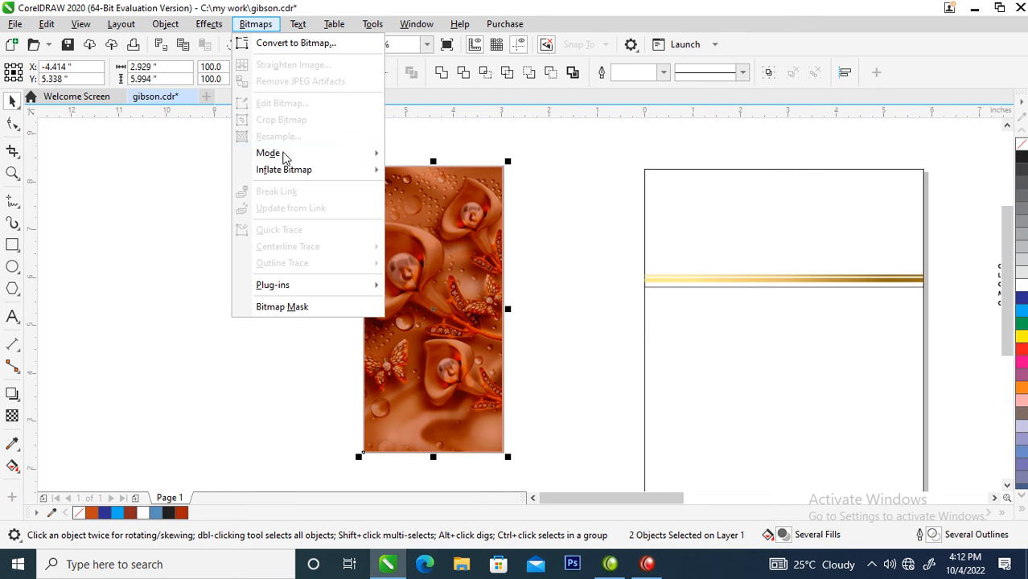
{"action": "left_click", "coordinate": [288, 48]}
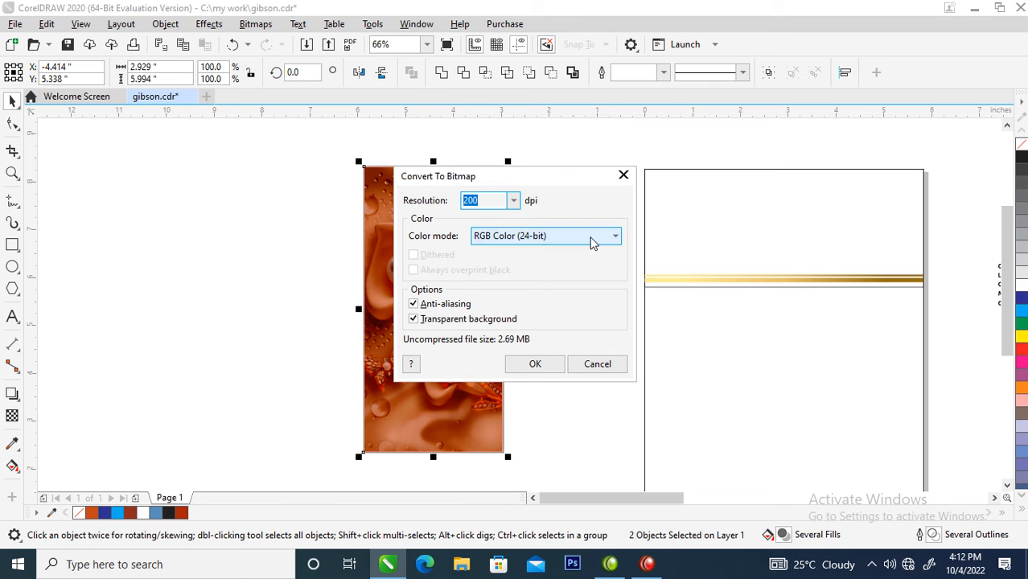
{"action": "left_click", "coordinate": [615, 238]}
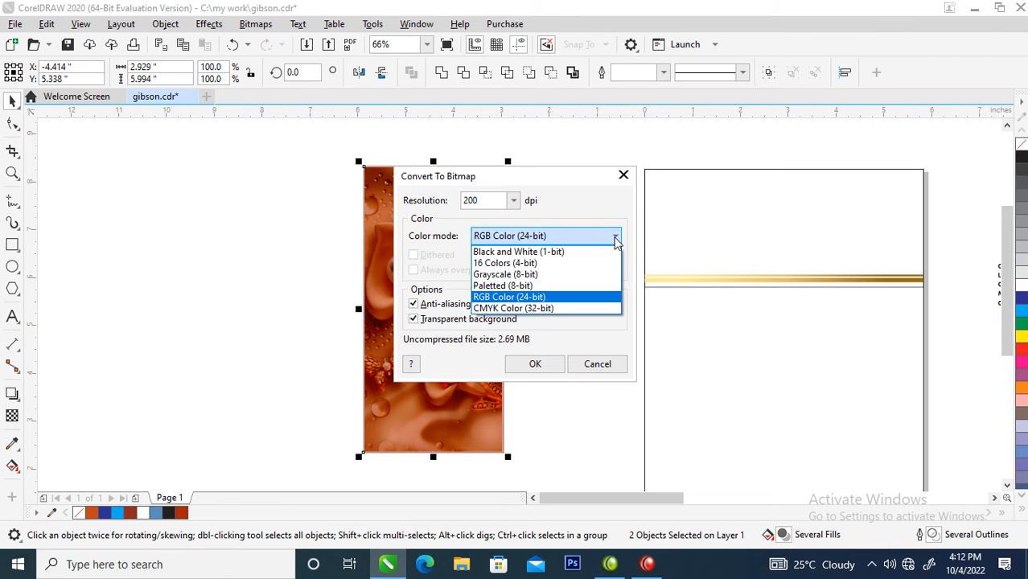
{"action": "left_click", "coordinate": [521, 298]}
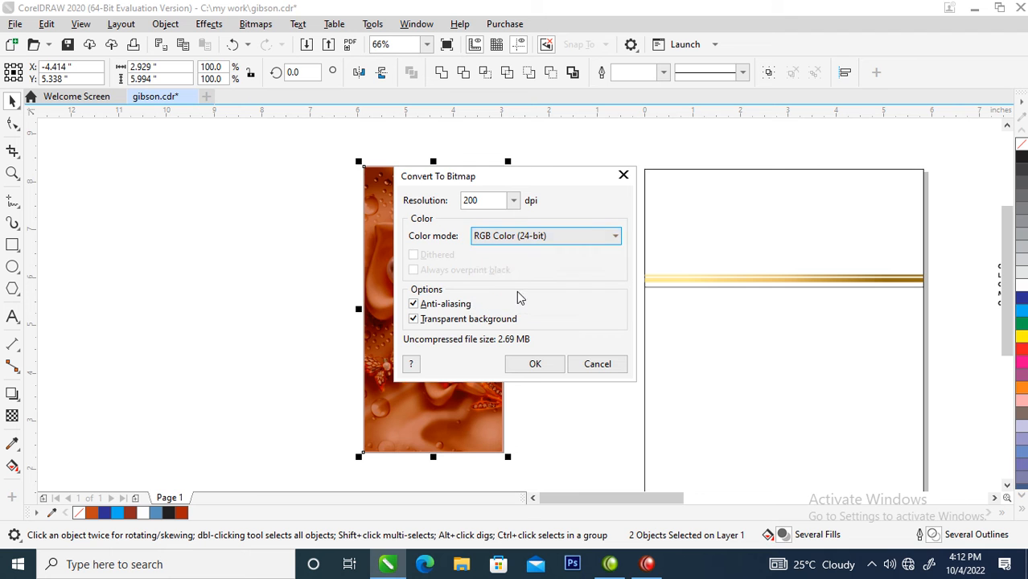
{"action": "left_click", "coordinate": [537, 364]}
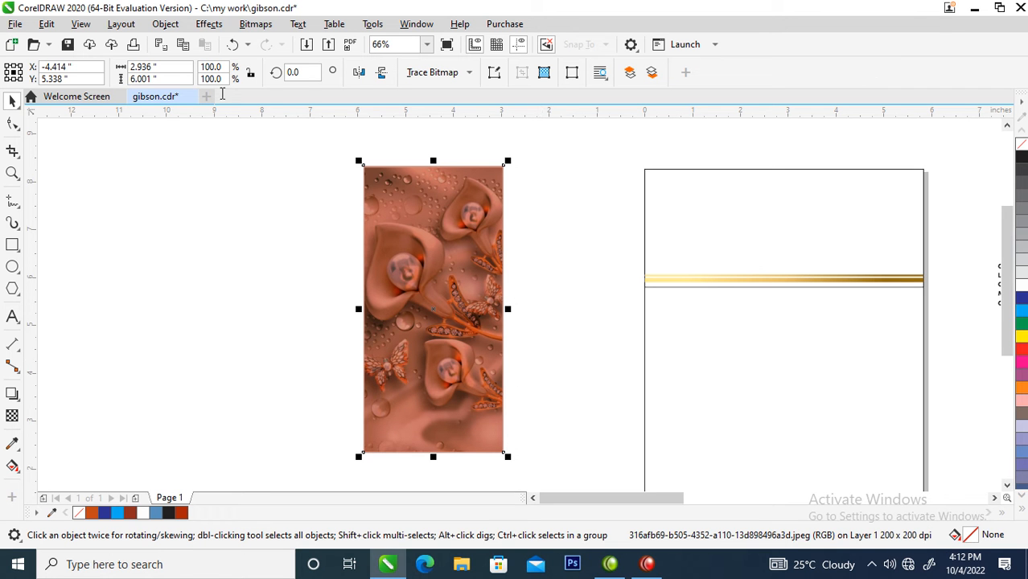
Step: Darken the tinted floral bitmap with a reset Tone Curve, adding RGB curve points at X 153, Y 112 and X 117, Y 64
{"action": "left_click", "coordinate": [209, 24]}
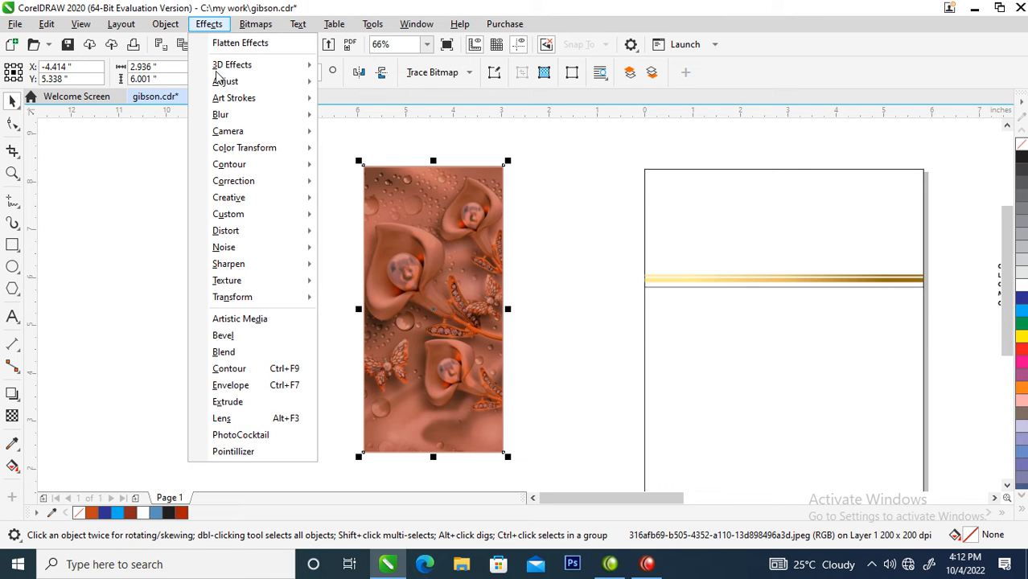
{"action": "mouse_move", "coordinate": [241, 84]}
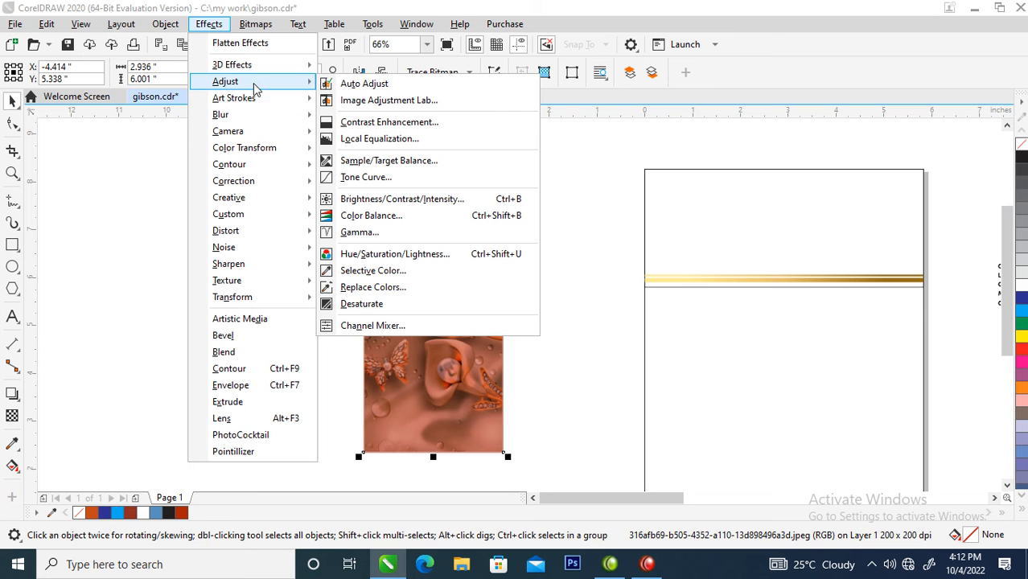
{"action": "left_click", "coordinate": [366, 177]}
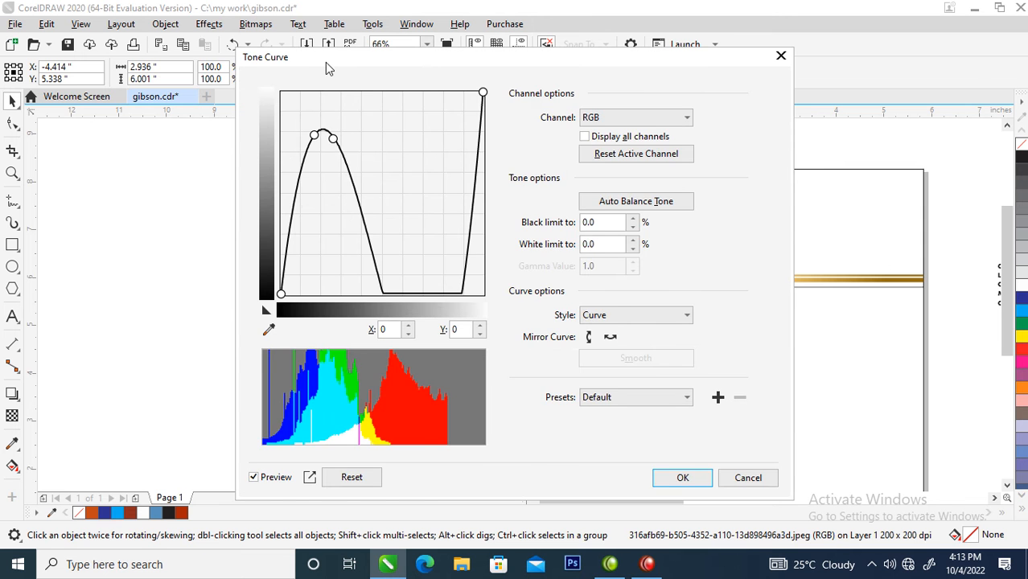
{"action": "left_click_drag", "start_coordinate": [325, 62], "coordinate": [550, 58]}
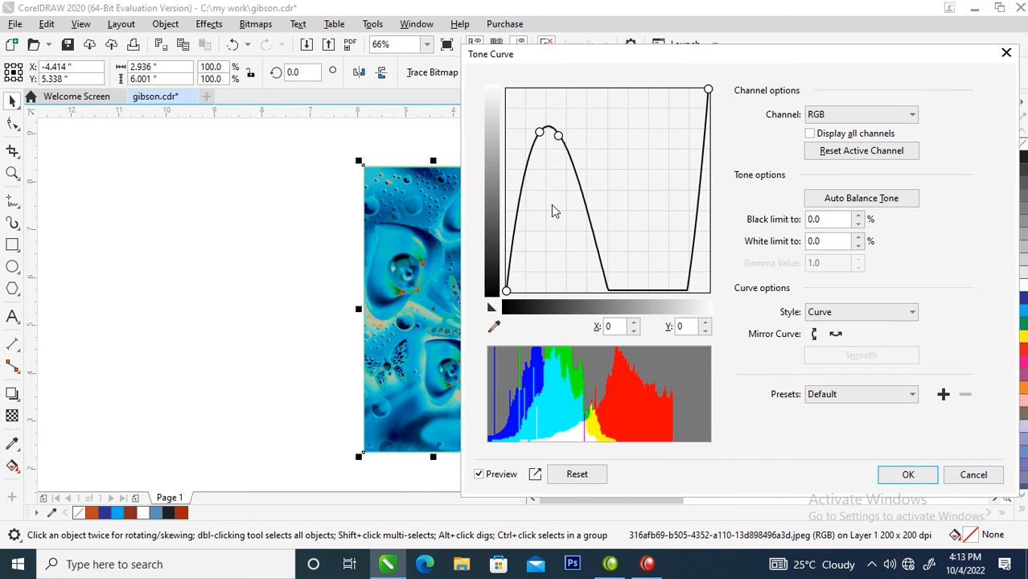
{"action": "left_click", "coordinate": [575, 474]}
{"action": "left_click_drag", "start_coordinate": [610, 190], "coordinate": [631, 204]}
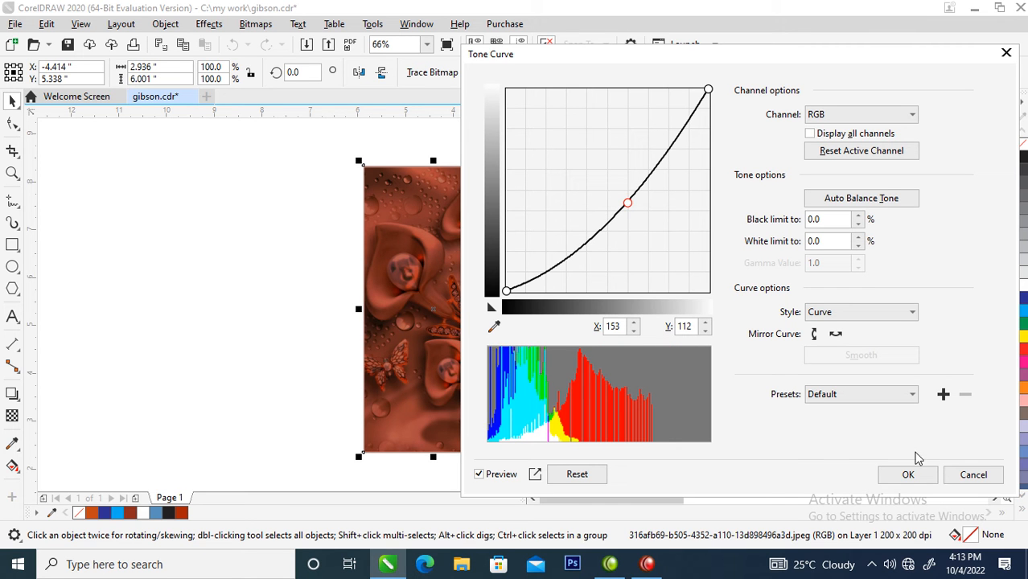
{"action": "left_click", "coordinate": [596, 239]}
{"action": "left_click_drag", "start_coordinate": [597, 242], "coordinate": [601, 243]}
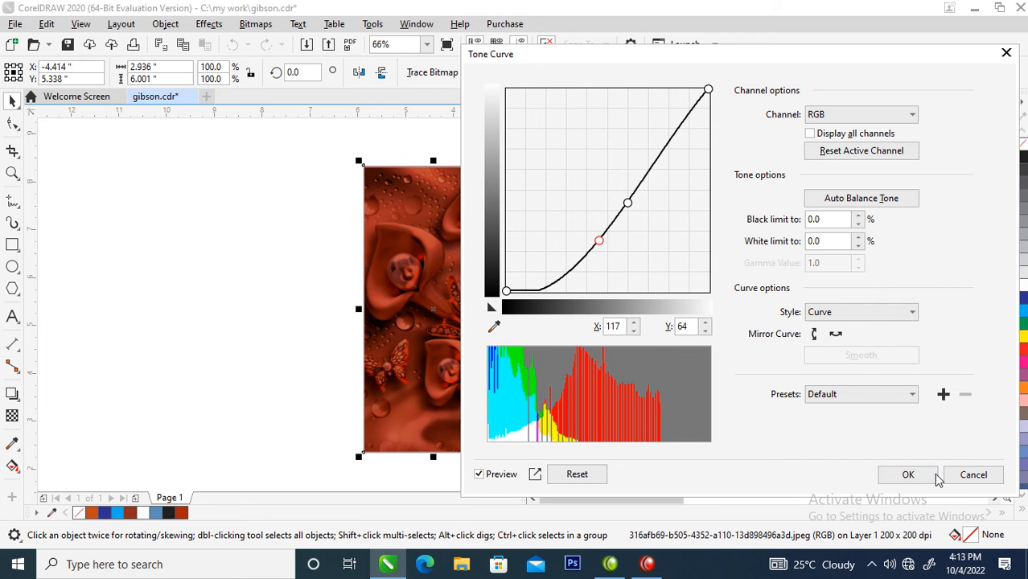
{"action": "left_click", "coordinate": [908, 474]}
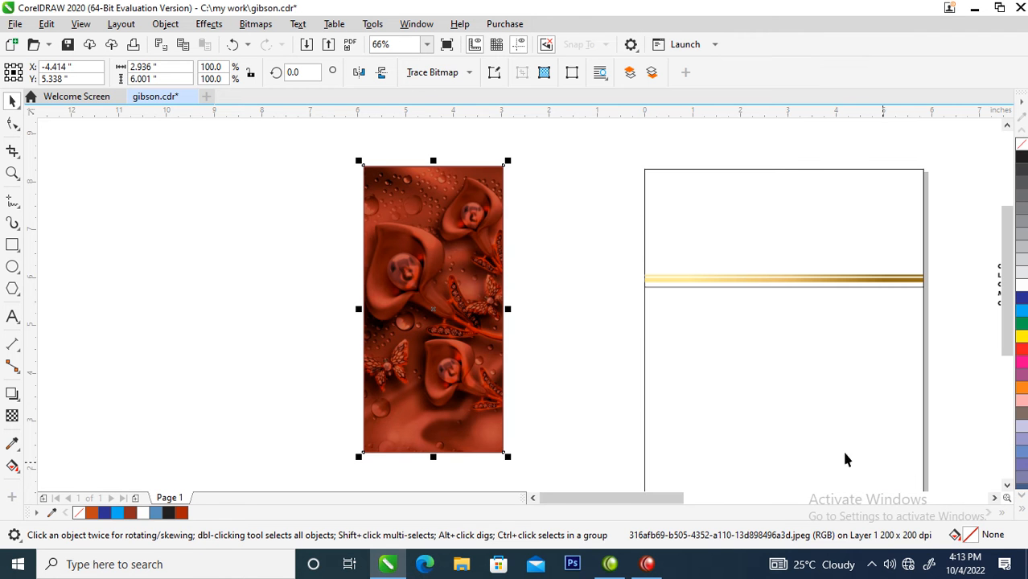
Step: Rotate the tinted floral bitmap to 270 degrees and move it up beside the upper part of the page
{"action": "left_click", "coordinate": [467, 239]}
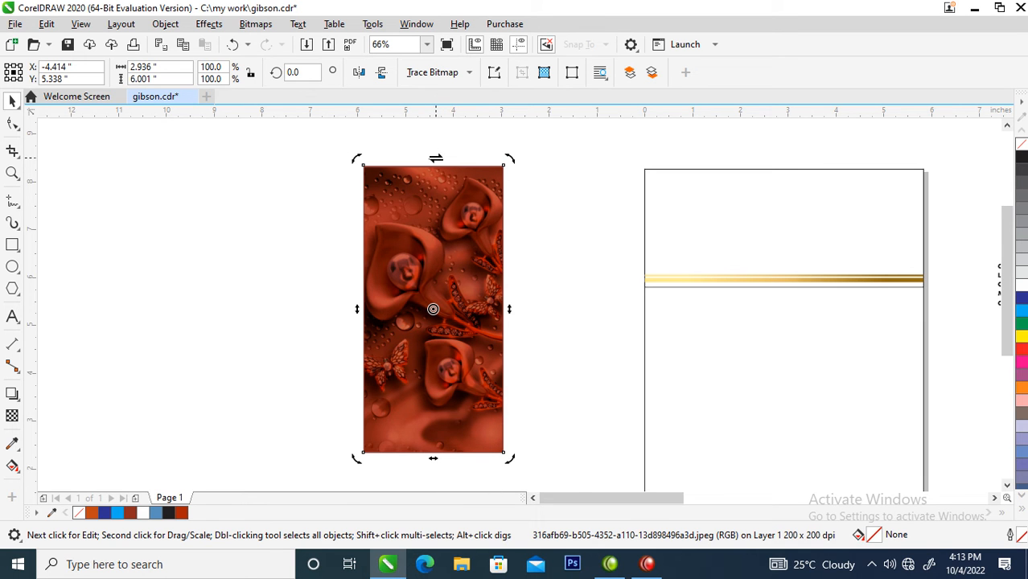
{"action": "left_click_drag", "start_coordinate": [436, 158], "coordinate": [509, 159]}
{"action": "key", "text": "ctrl+z"}
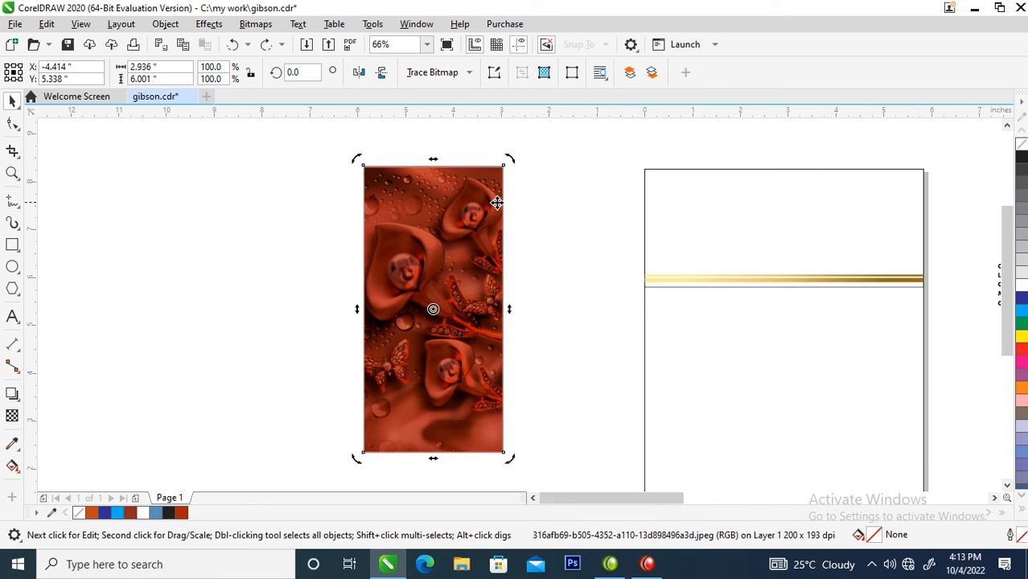
{"action": "left_click_drag", "start_coordinate": [509, 157], "coordinate": [522, 367]}
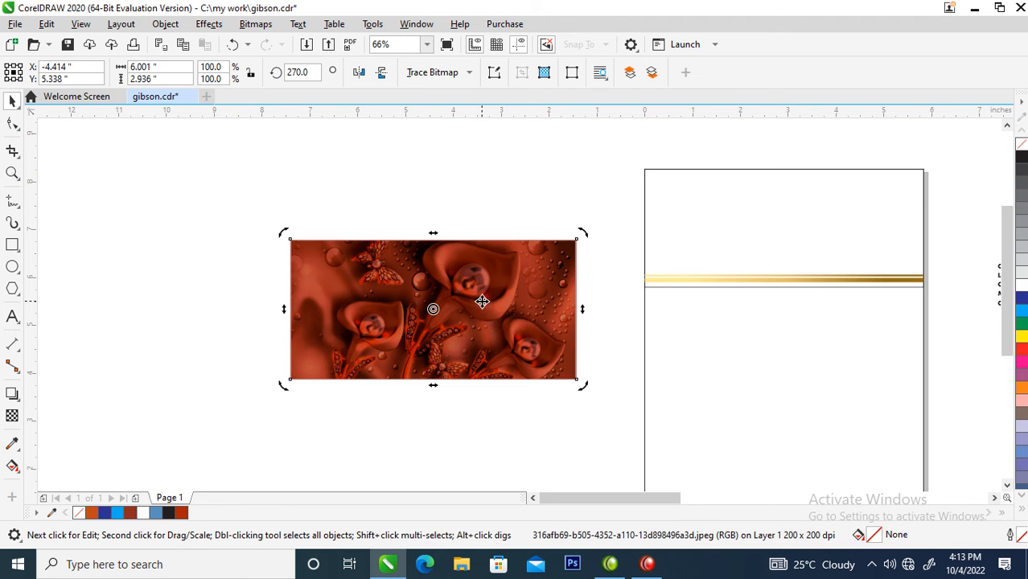
{"action": "left_click_drag", "start_coordinate": [481, 298], "coordinate": [464, 231]}
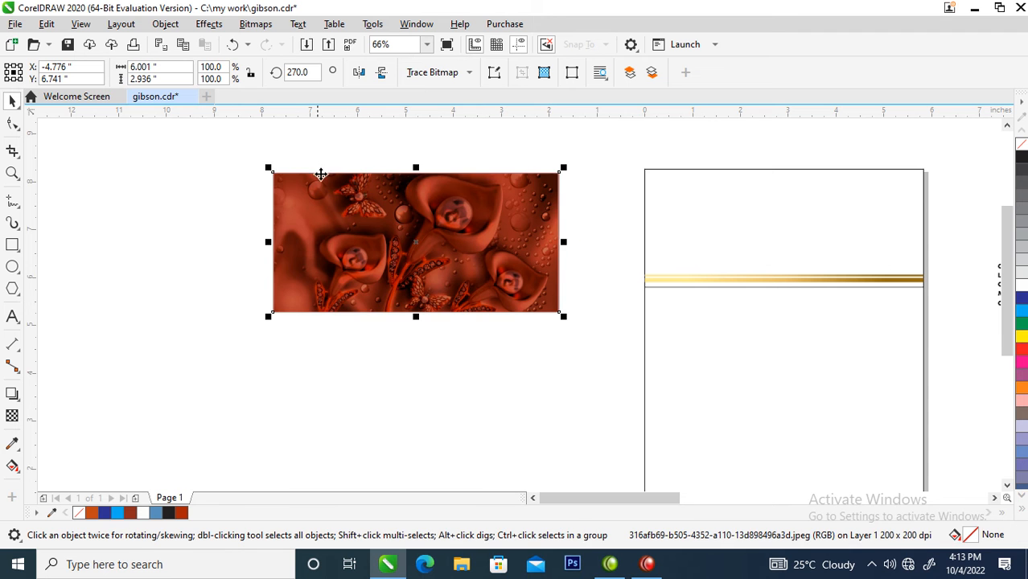
Step: PowerClip the floral bitmap into the page's upper rectangle behind the gold strips and shift it slightly within the frame
{"action": "left_click", "coordinate": [164, 23]}
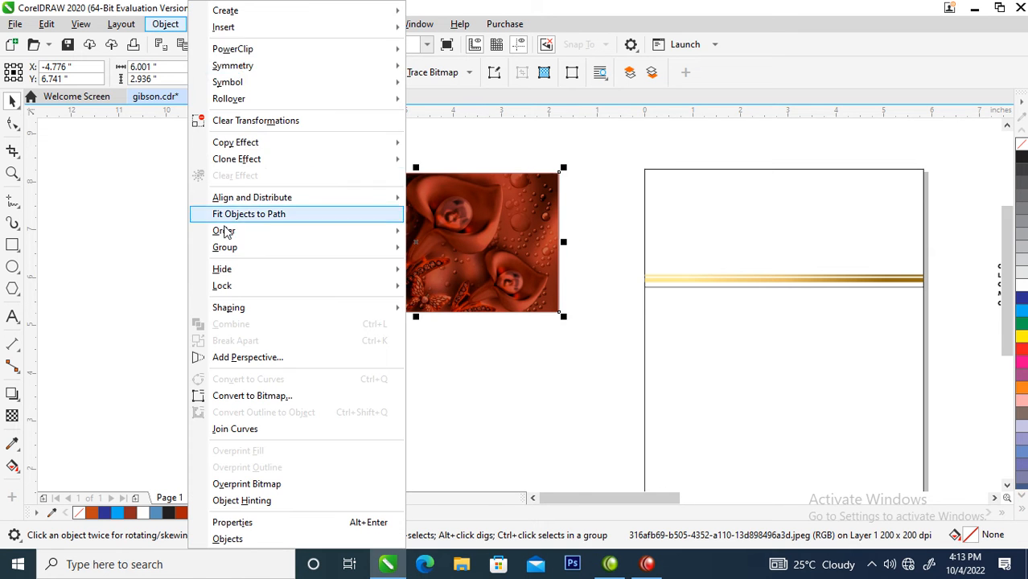
{"action": "mouse_move", "coordinate": [233, 50]}
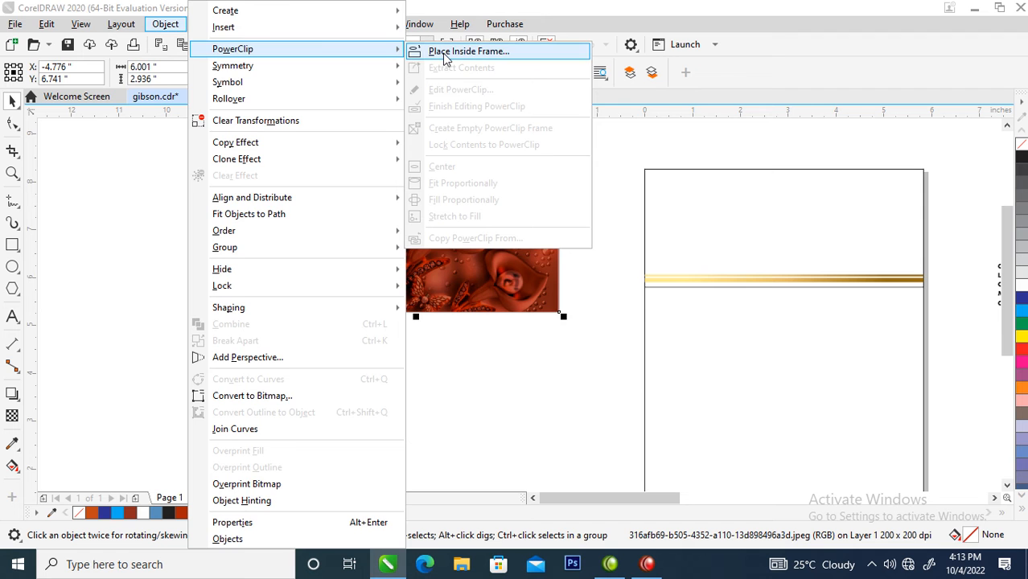
{"action": "left_click", "coordinate": [444, 51]}
{"action": "left_click", "coordinate": [715, 224]}
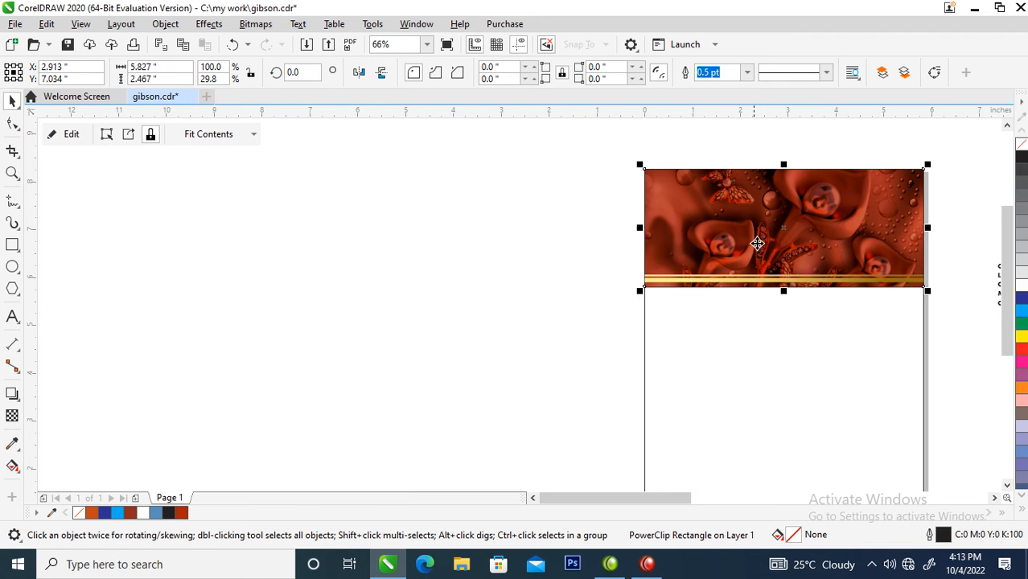
{"action": "left_click", "coordinate": [764, 214], "text": "ctrl"}
{"action": "left_click_drag", "start_coordinate": [636, 302], "coordinate": [626, 323]}
{"action": "left_click", "coordinate": [535, 252]}
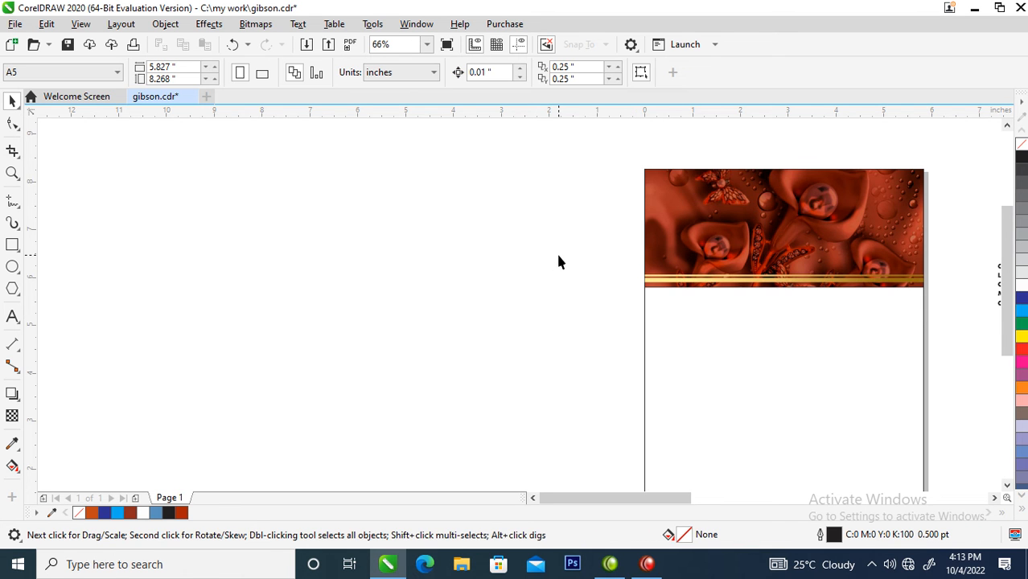
Step: Select the floral header with its two gold strips and create a vertically mirrored copy directly below it
{"action": "scroll", "coordinate": [556, 251], "scroll_direction": "down", "scroll_amount": 3}
{"action": "key", "text": "z"}
{"action": "left_click_drag", "start_coordinate": [475, 193], "coordinate": [794, 444]}
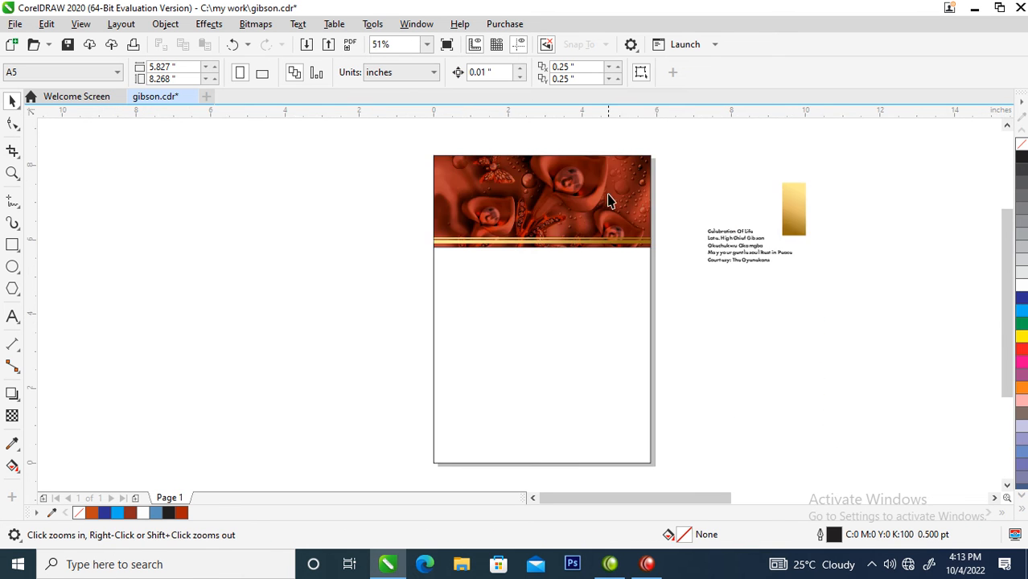
{"action": "left_click_drag", "start_coordinate": [710, 300], "coordinate": [710, 296]}
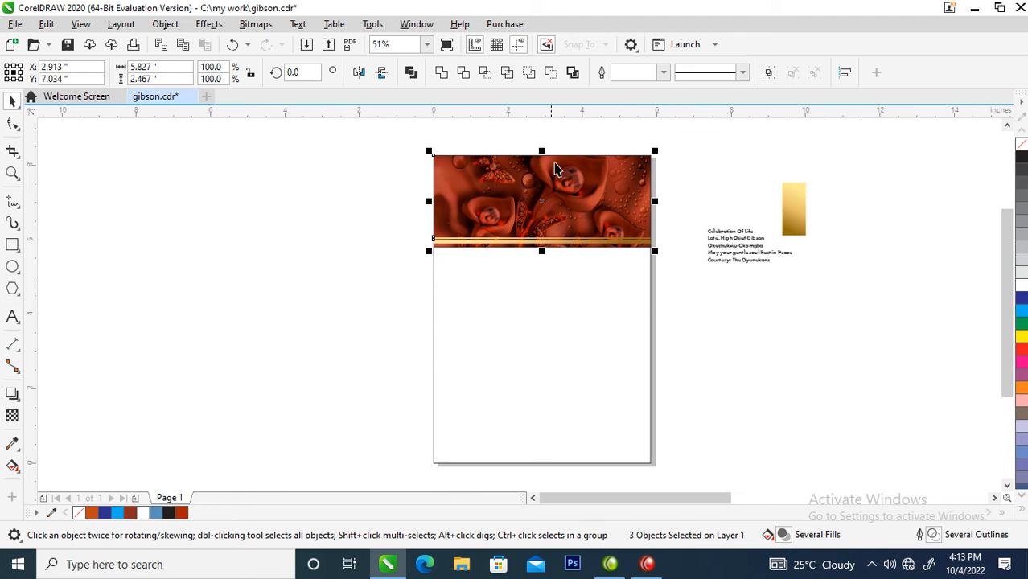
{"action": "left_click", "coordinate": [384, 135]}
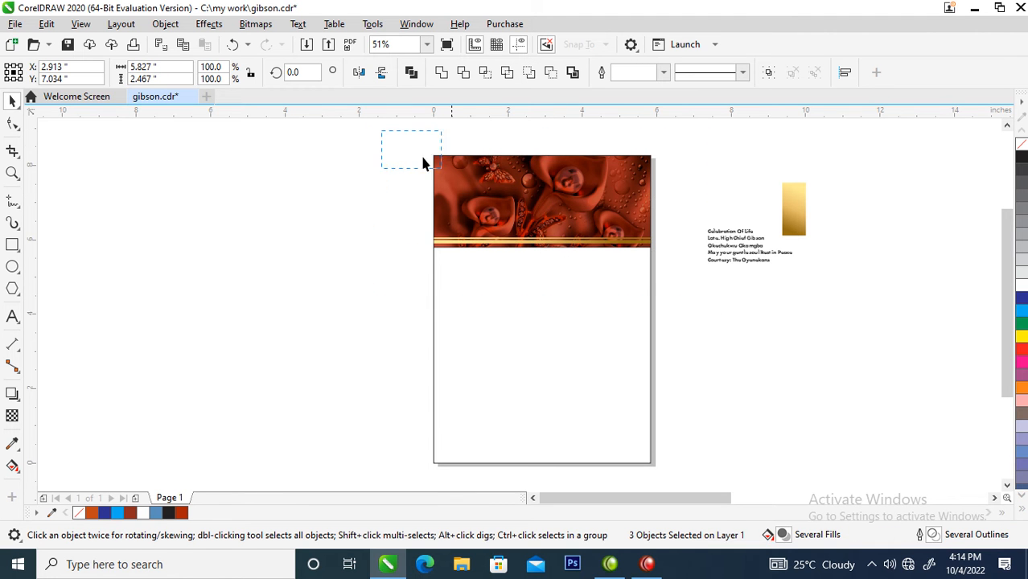
{"action": "left_click_drag", "start_coordinate": [688, 287], "coordinate": [688, 283]}
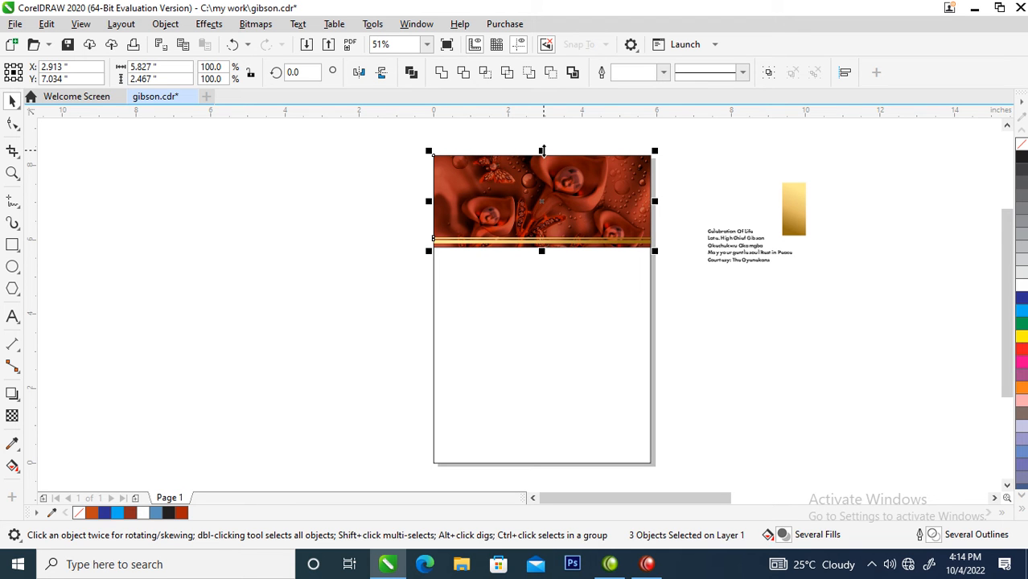
{"action": "left_click_drag", "start_coordinate": [543, 150], "coordinate": [542, 298]}
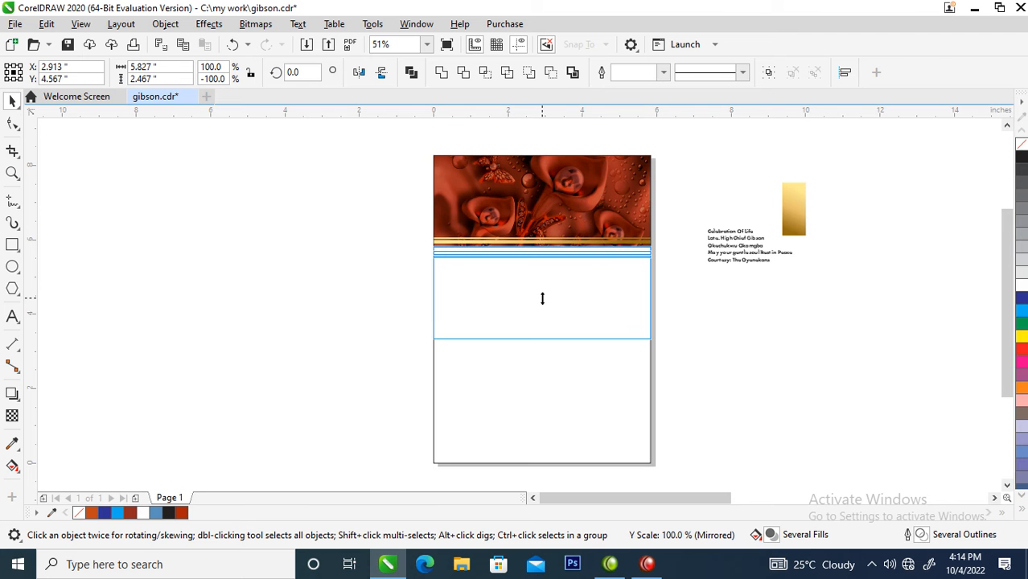
{"action": "left_click_drag", "start_coordinate": [542, 298], "coordinate": [542, 299]}
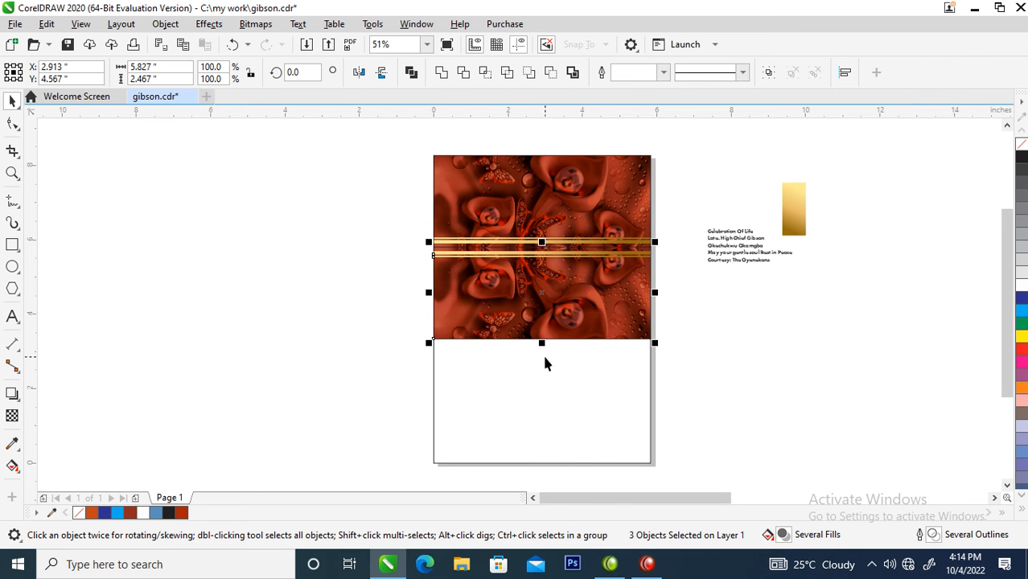
Step: Group the mirrored floral copy with its gold strips and align the group to the page rectangle's bottom edge
{"action": "key", "text": "ctrl+g"}
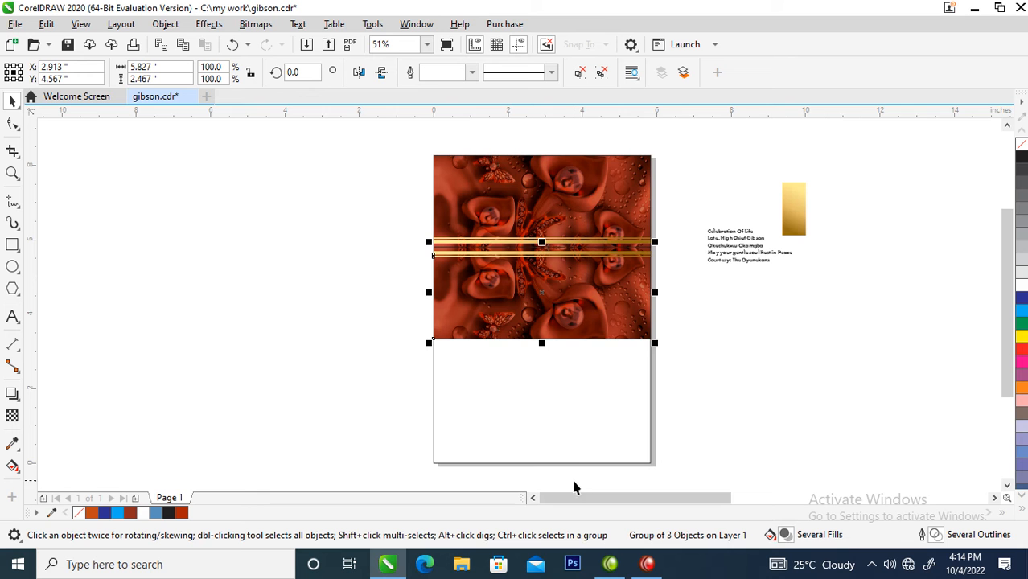
{"action": "left_click", "coordinate": [581, 399], "text": "shift"}
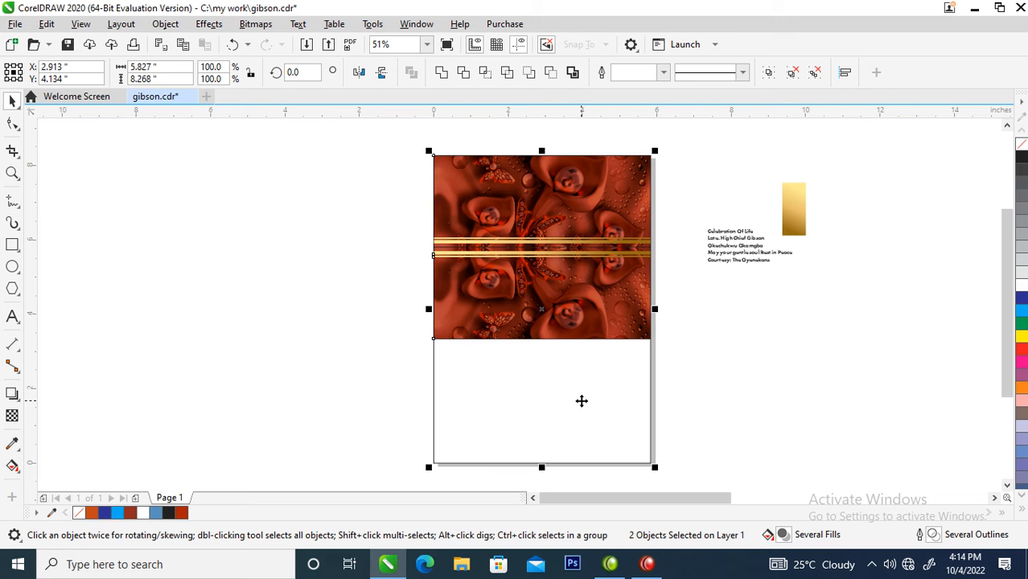
{"action": "key", "text": "b"}
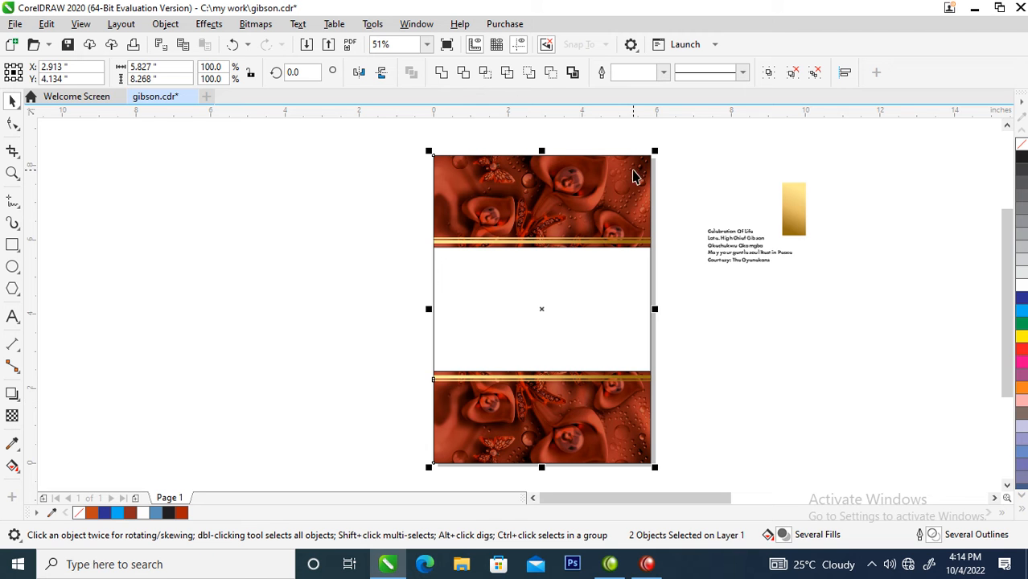
{"action": "left_click_drag", "start_coordinate": [391, 134], "coordinate": [607, 440]}
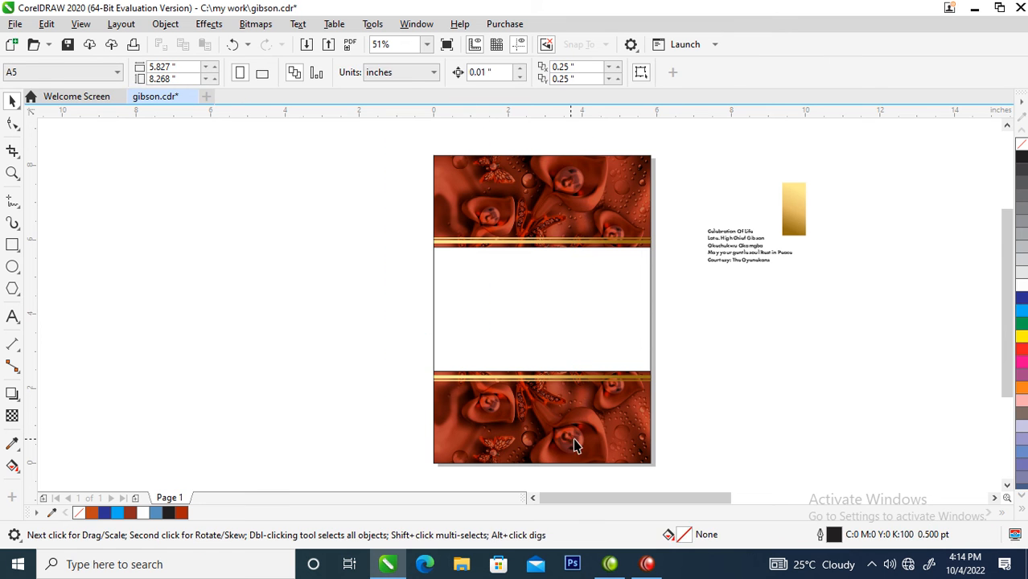
Step: Ungroup the mirrored floral band and gold strips at the page's bottom
{"action": "left_click", "coordinate": [542, 413]}
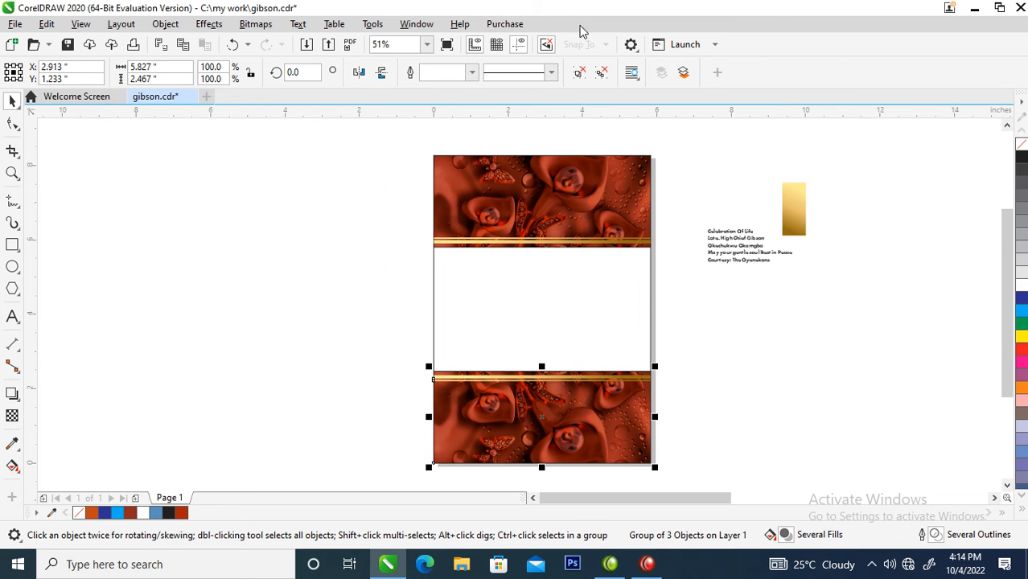
{"action": "left_click", "coordinate": [579, 73]}
{"action": "left_click", "coordinate": [763, 352]}
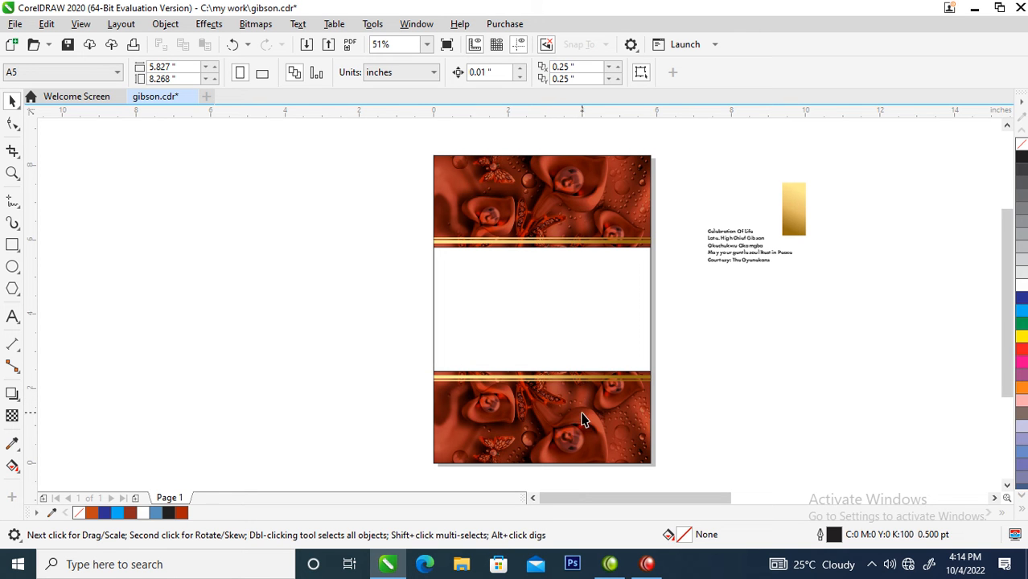
Step: Enlarge the floral bitmap inside the bottom band to about 159% and rotate it to about 103.6 degrees
{"action": "left_click", "coordinate": [582, 415]}
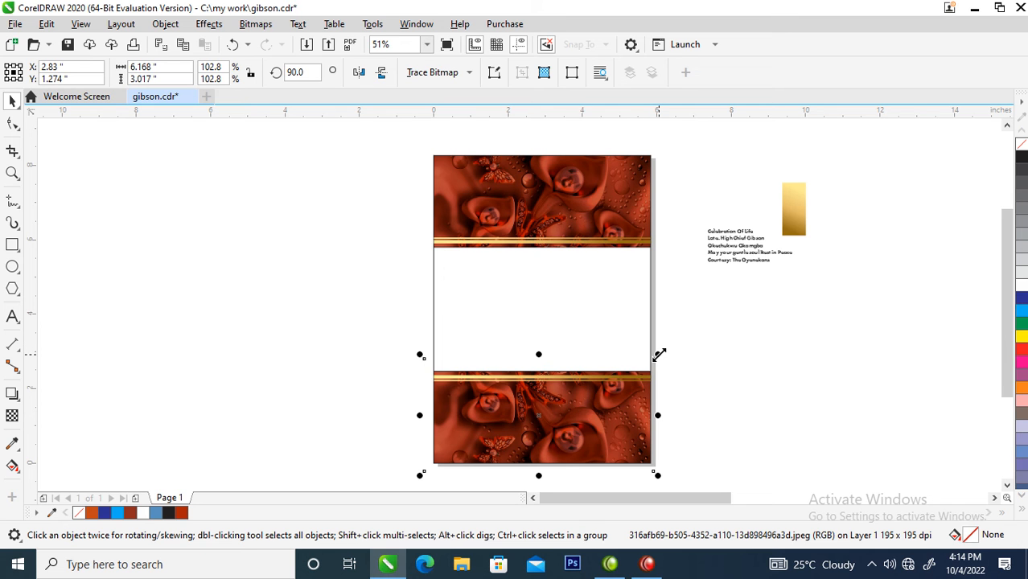
{"action": "left_click", "coordinate": [754, 383]}
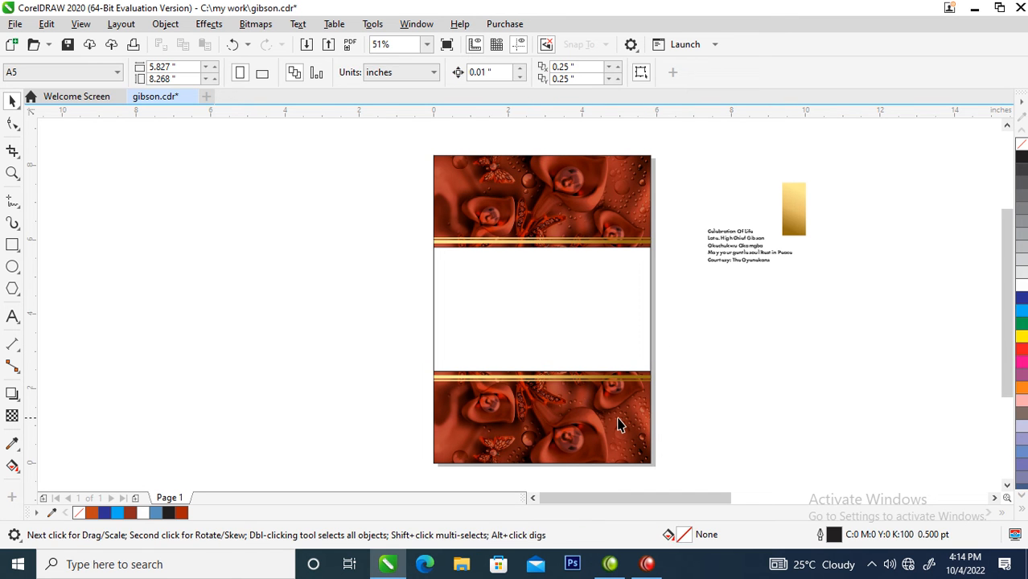
{"action": "left_click", "coordinate": [546, 419]}
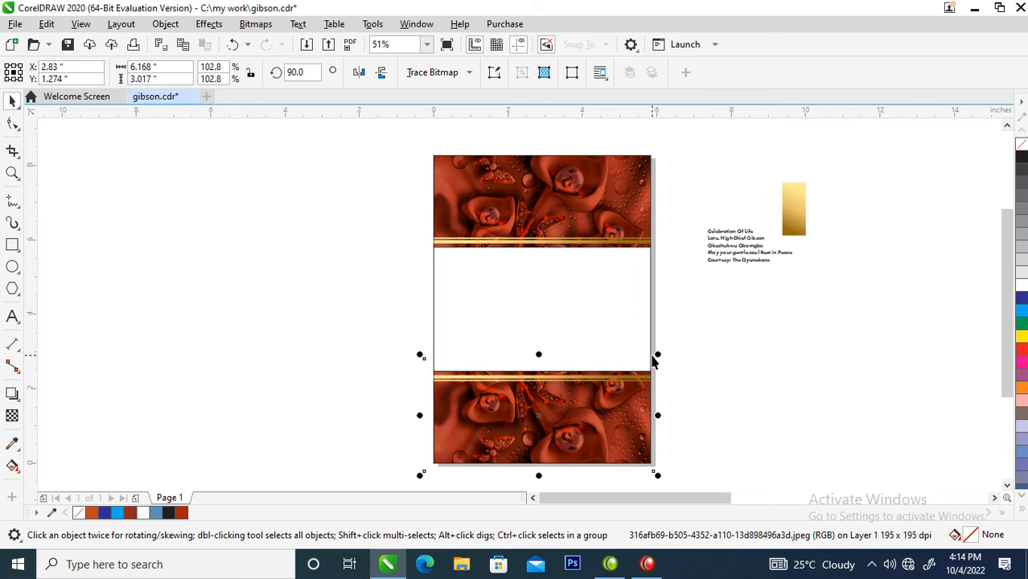
{"action": "left_click_drag", "start_coordinate": [658, 354], "coordinate": [720, 324]}
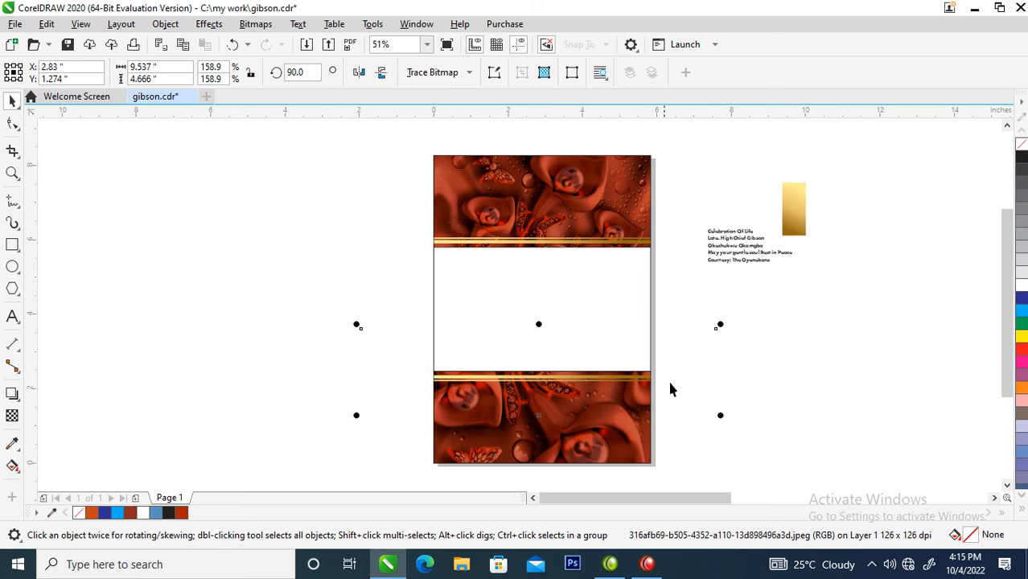
{"action": "left_click", "coordinate": [628, 435]}
{"action": "left_click_drag", "start_coordinate": [723, 320], "coordinate": [711, 271]}
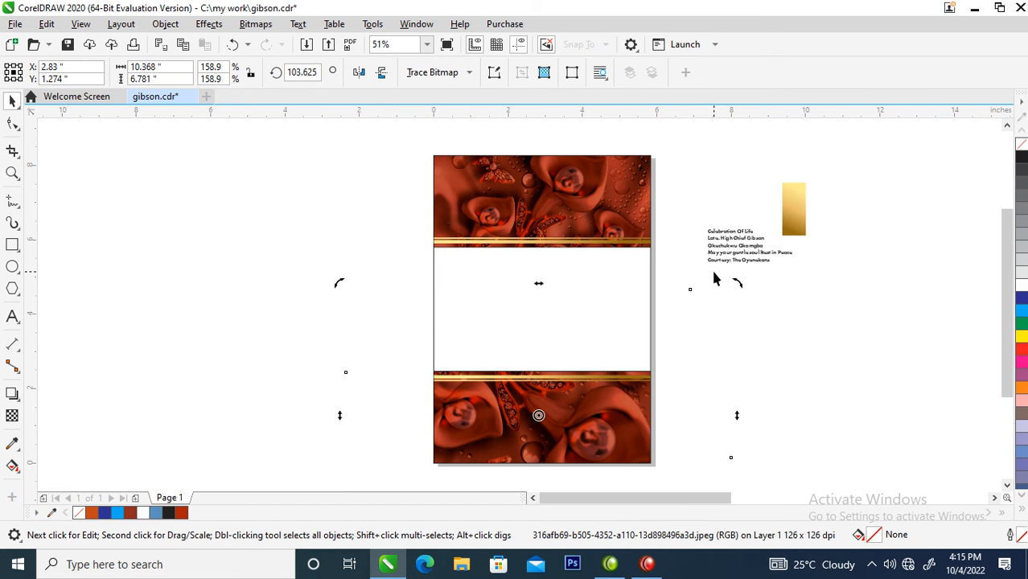
{"action": "left_click", "coordinate": [744, 446]}
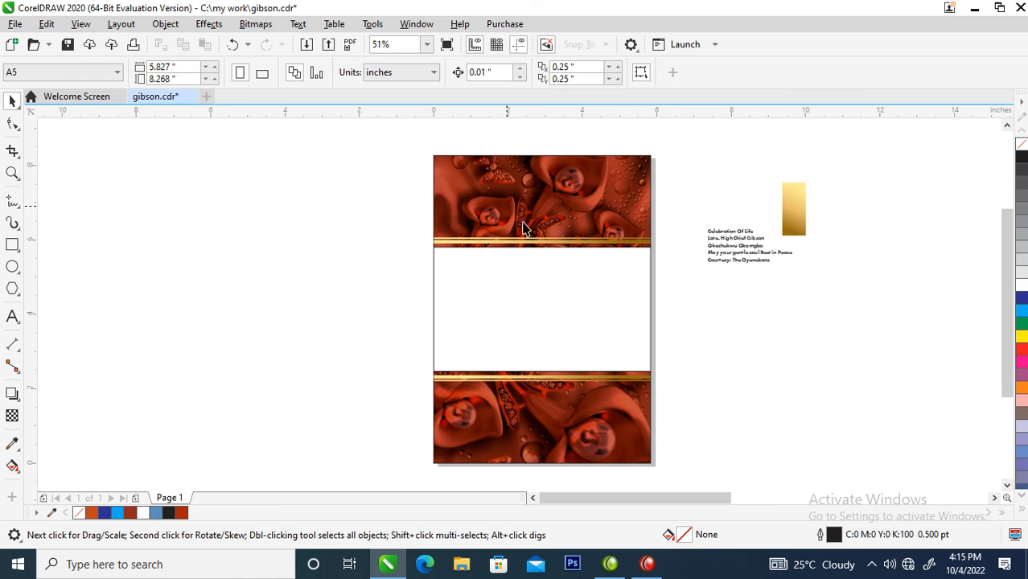
Step: Select the whole page design and create a horizontally mirrored copy directly to its left
{"action": "left_click_drag", "start_coordinate": [403, 136], "coordinate": [693, 487]}
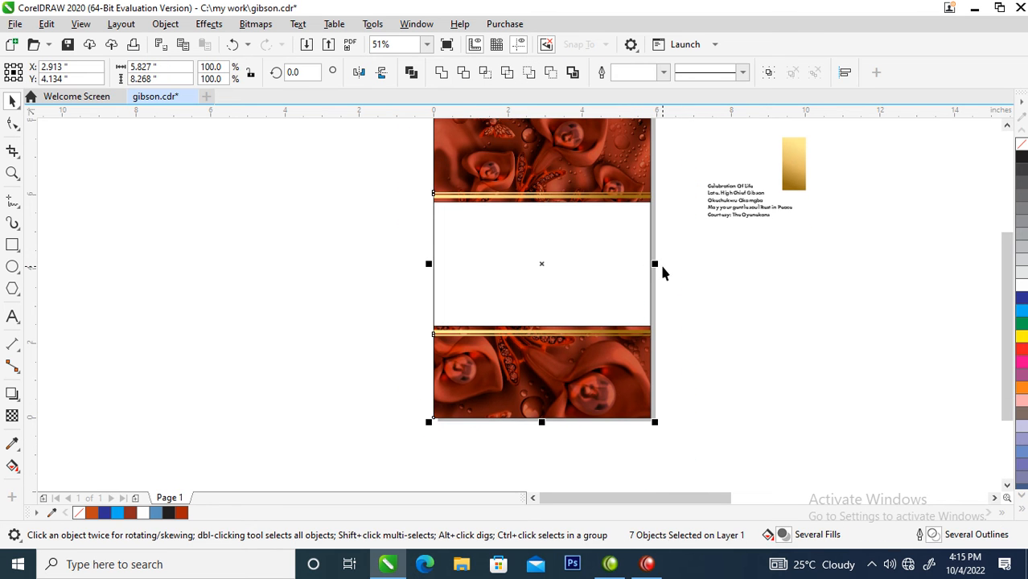
{"action": "left_click_drag", "start_coordinate": [655, 264], "coordinate": [392, 266]}
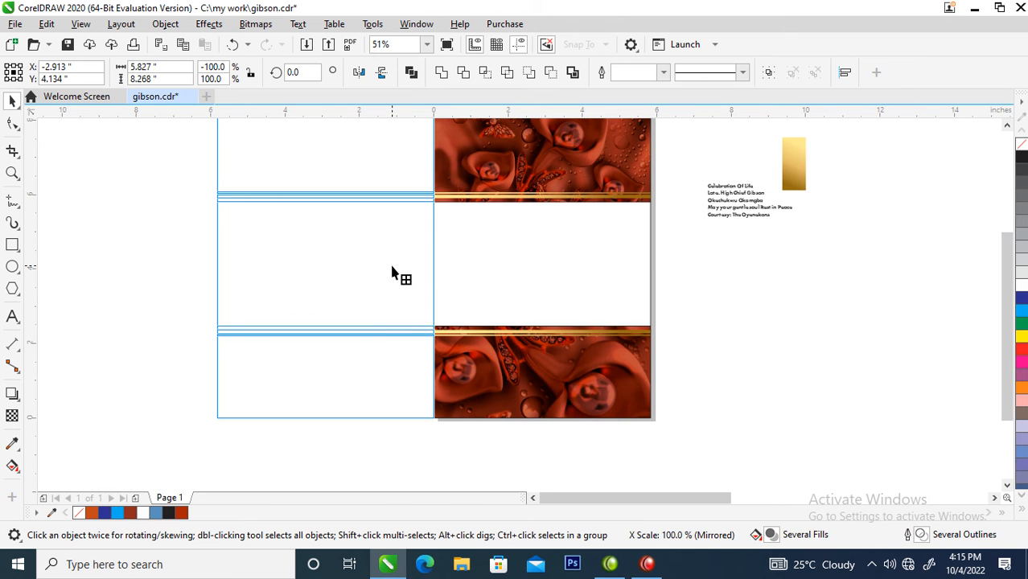
{"action": "left_click_drag", "start_coordinate": [392, 265], "coordinate": [393, 266]}
{"action": "scroll", "coordinate": [451, 287], "scroll_direction": "down", "scroll_amount": 3}
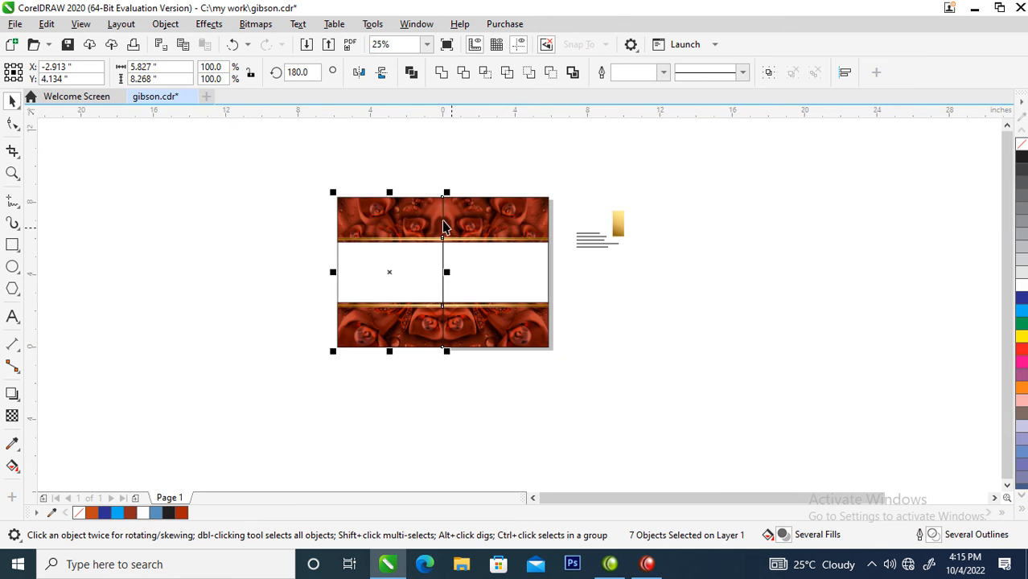
Step: Move the memorial text block into the right page's white area and break it apart into separate lines
{"action": "key", "text": "z"}
{"action": "left_click_drag", "start_coordinate": [320, 165], "coordinate": [686, 378]}
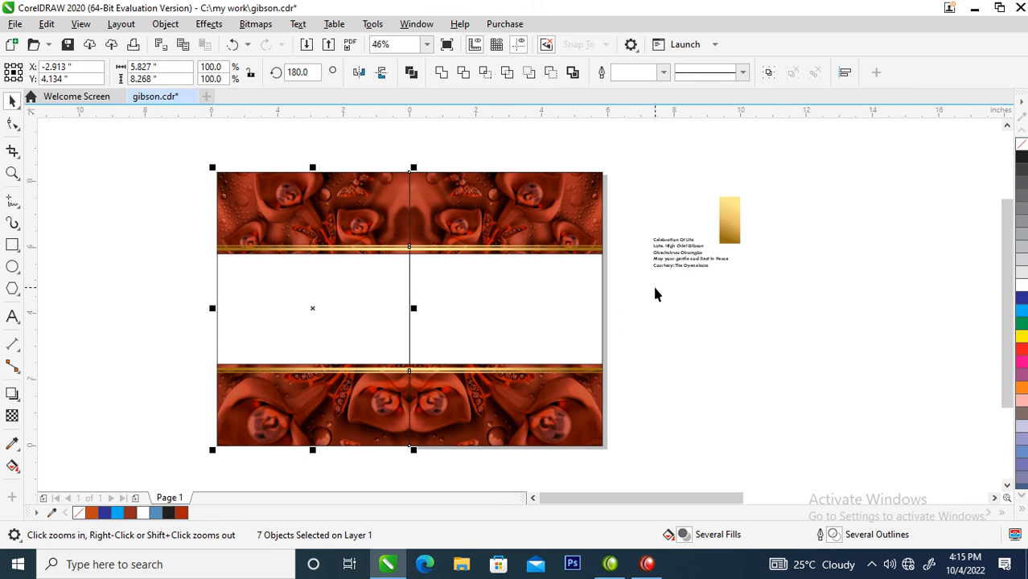
{"action": "key", "text": "space"}
{"action": "left_click_drag", "start_coordinate": [675, 256], "coordinate": [486, 297]}
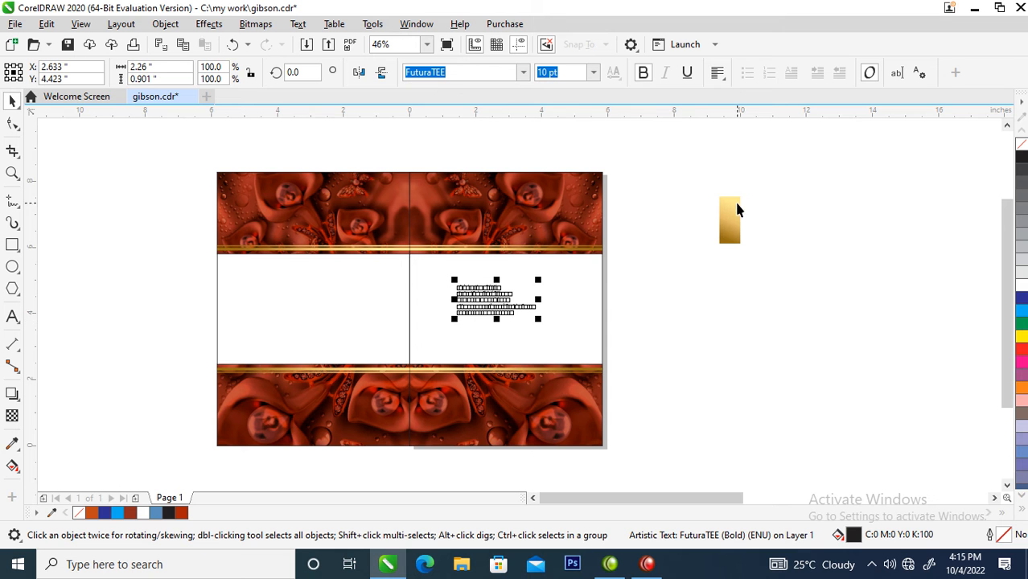
{"action": "key", "text": "z"}
{"action": "left_click_drag", "start_coordinate": [346, 201], "coordinate": [674, 387]}
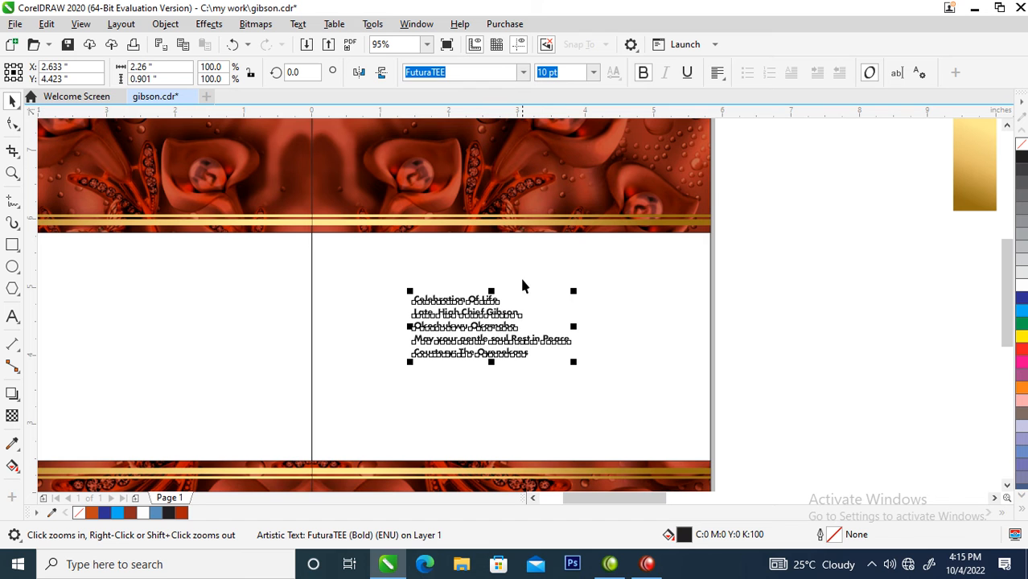
{"action": "key", "text": "ctrl+k"}
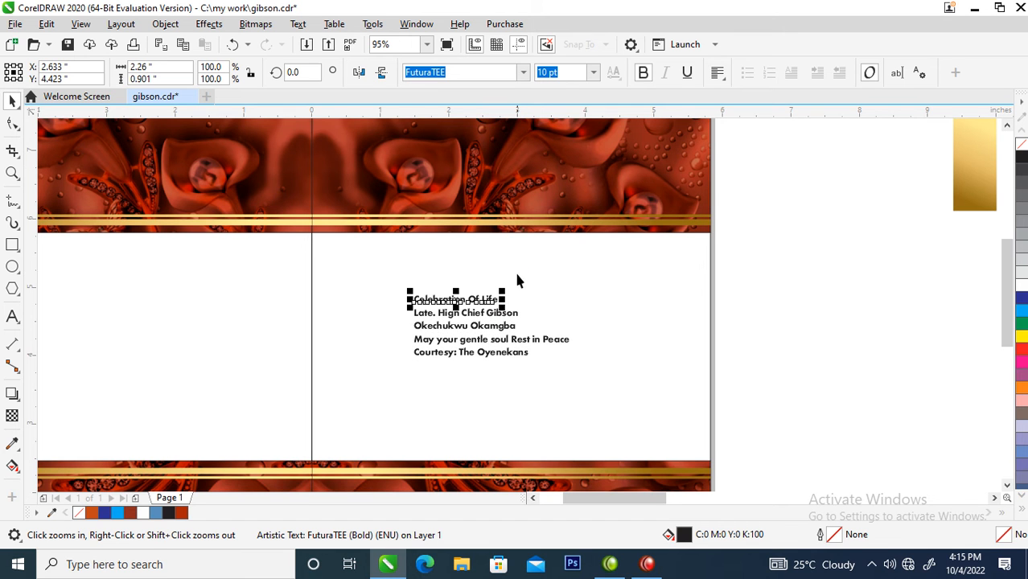
Step: Set the Celebration Of Life line in Trajan Pro and enlarge it to about 15.6 pt
{"action": "left_click", "coordinate": [523, 72]}
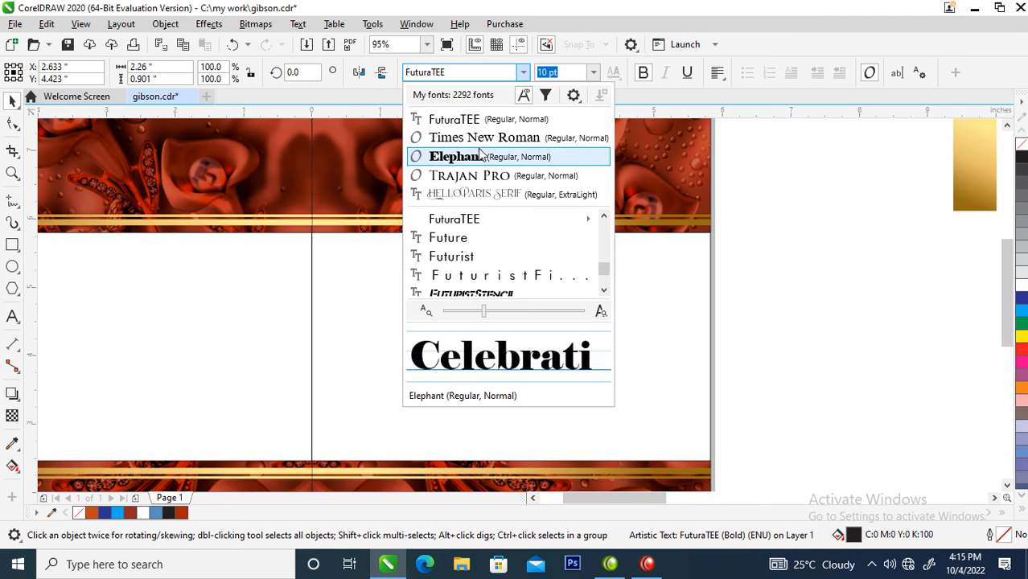
{"action": "left_click", "coordinate": [476, 176]}
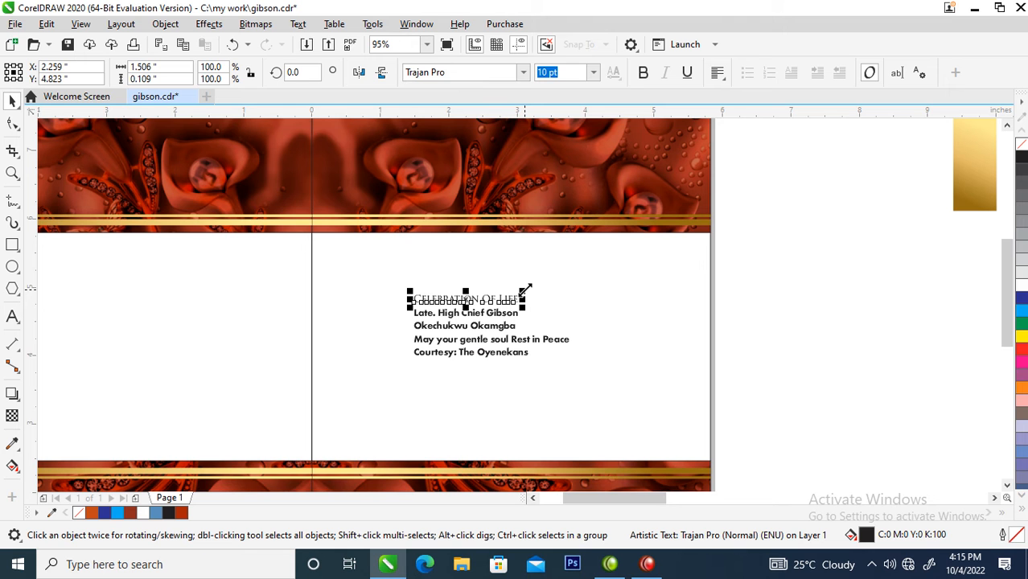
{"action": "left_click_drag", "start_coordinate": [524, 287], "coordinate": [583, 259]}
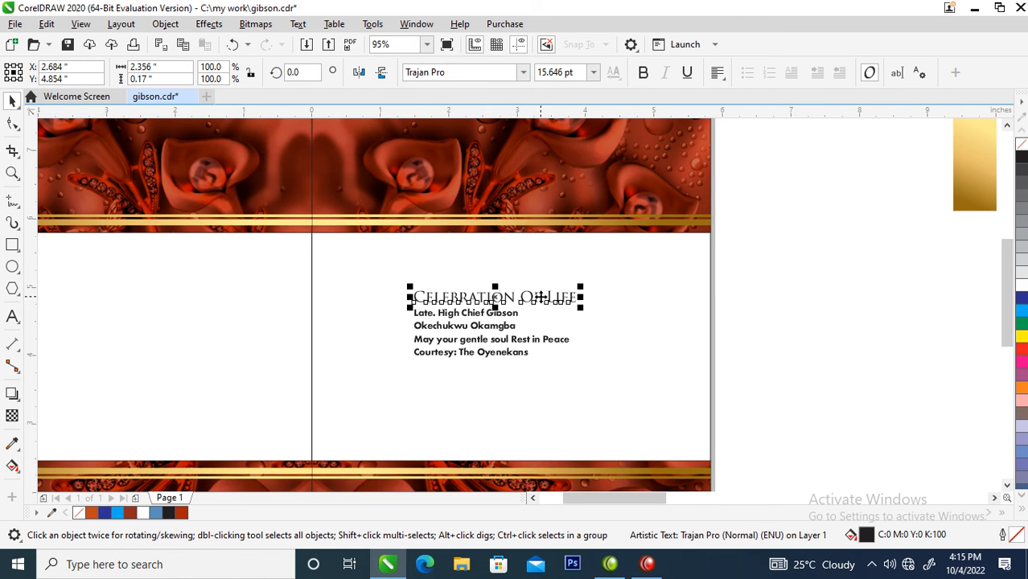
Step: Move the Celebration Of Life heading onto the right page's upper floral band and fill it white
{"action": "left_click_drag", "start_coordinate": [549, 303], "coordinate": [542, 159]}
{"action": "left_click", "coordinate": [1018, 286]}
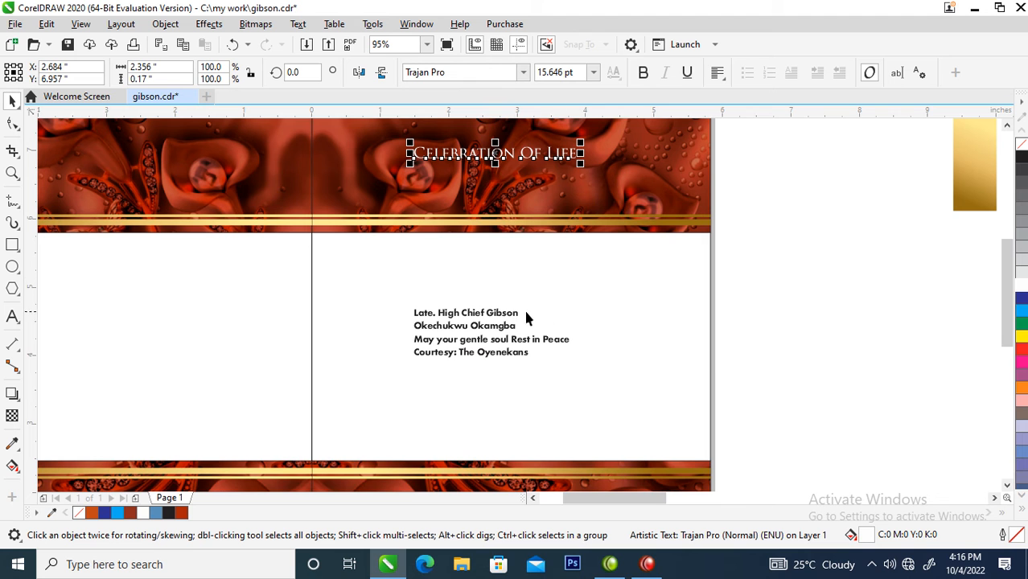
{"action": "left_click_drag", "start_coordinate": [820, 321], "coordinate": [713, 366]}
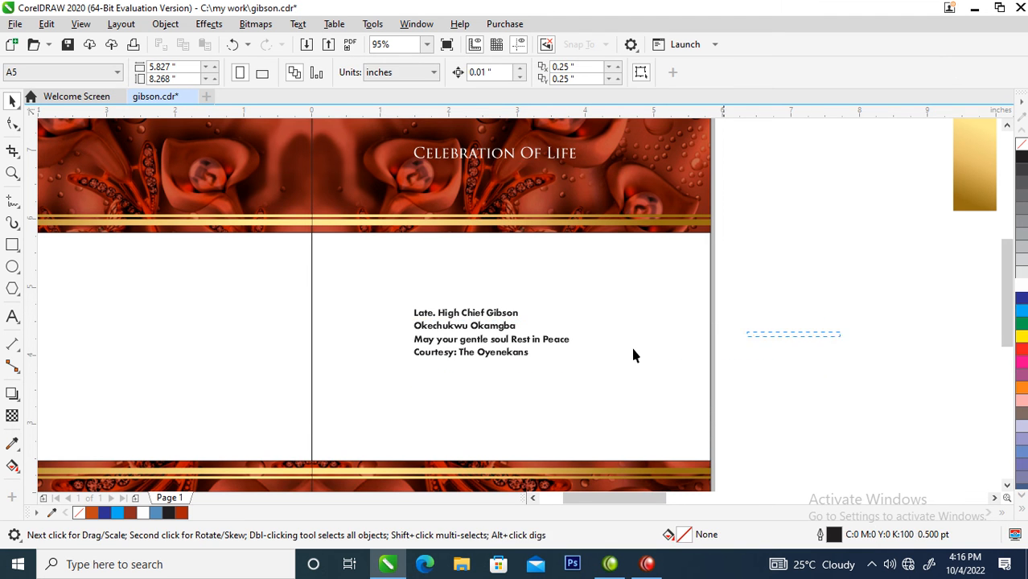
Step: Move the rest-in-peace and courtesy lines onto the right page's lower floral band and fill them white
{"action": "left_click_drag", "start_coordinate": [304, 420], "coordinate": [304, 421]}
{"action": "scroll", "coordinate": [495, 359], "scroll_direction": "down", "scroll_amount": 4}
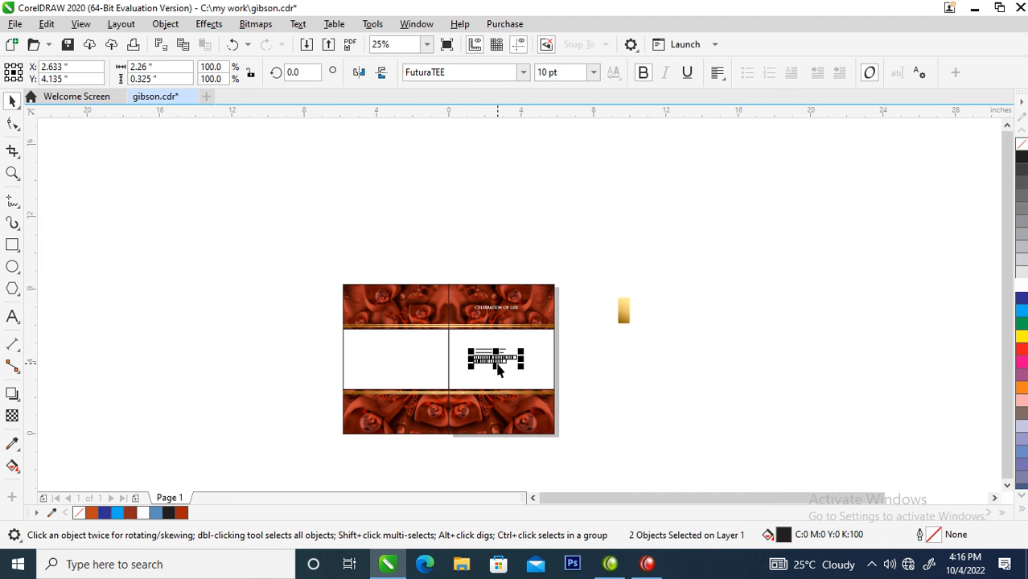
{"action": "left_click_drag", "start_coordinate": [502, 357], "coordinate": [478, 421]}
{"action": "key", "text": "z"}
{"action": "left_click_drag", "start_coordinate": [411, 367], "coordinate": [639, 433]}
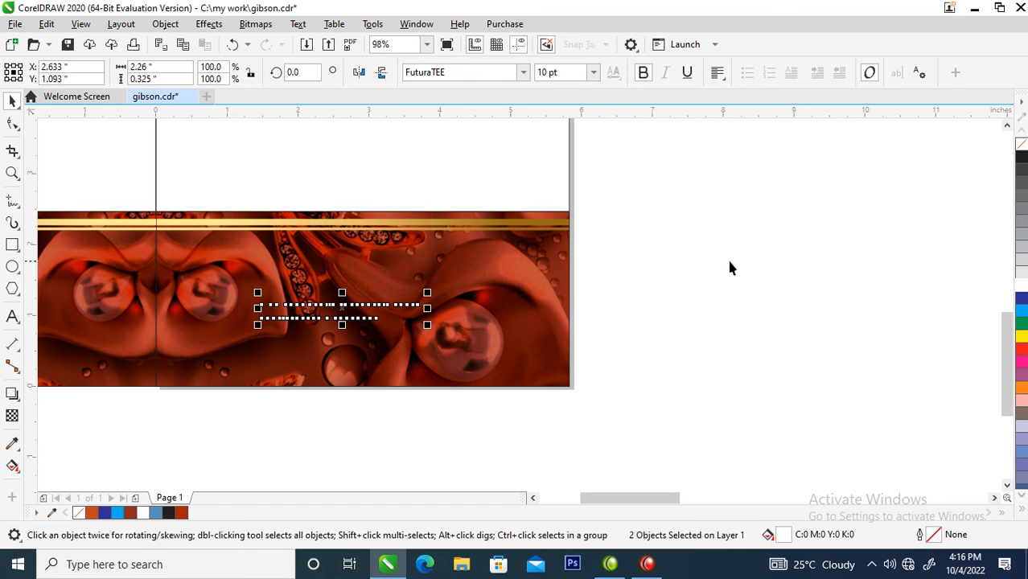
{"action": "left_click", "coordinate": [675, 286]}
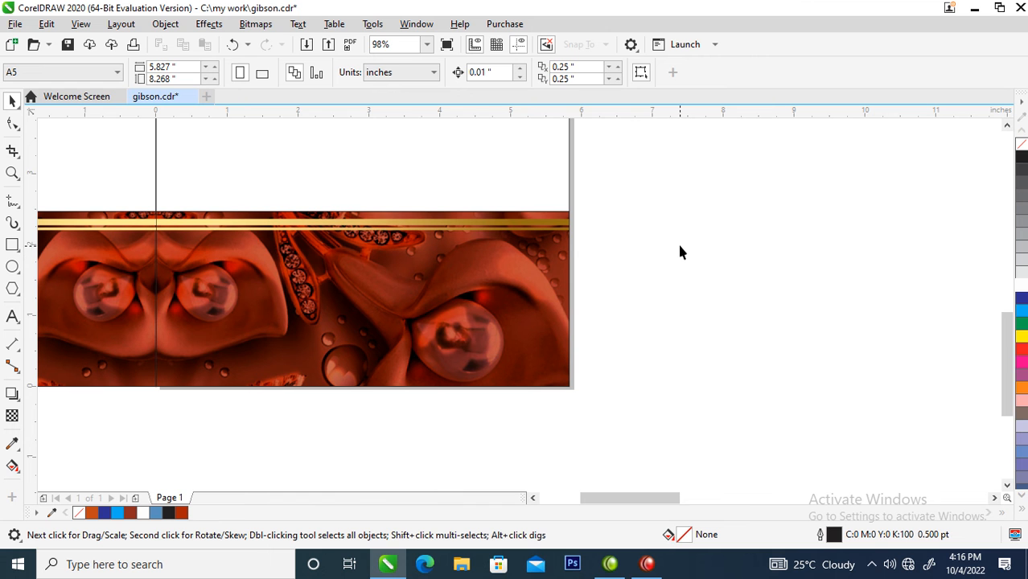
Step: Centre the rest-in-peace and courtesy lines on each other and enlarge both to about 15.6 pt
{"action": "left_click_drag", "start_coordinate": [705, 236], "coordinate": [185, 380]}
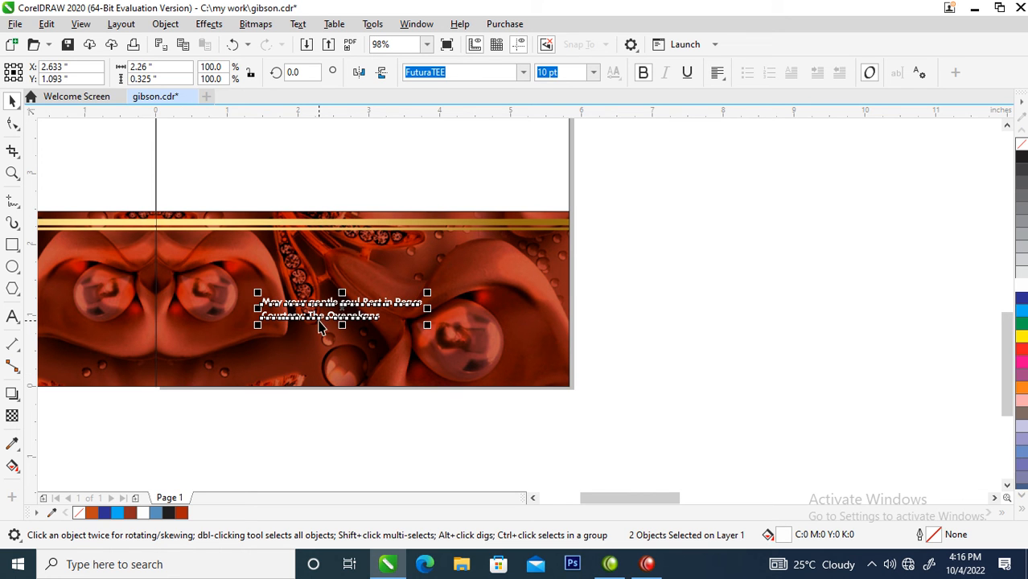
{"action": "key", "text": "c"}
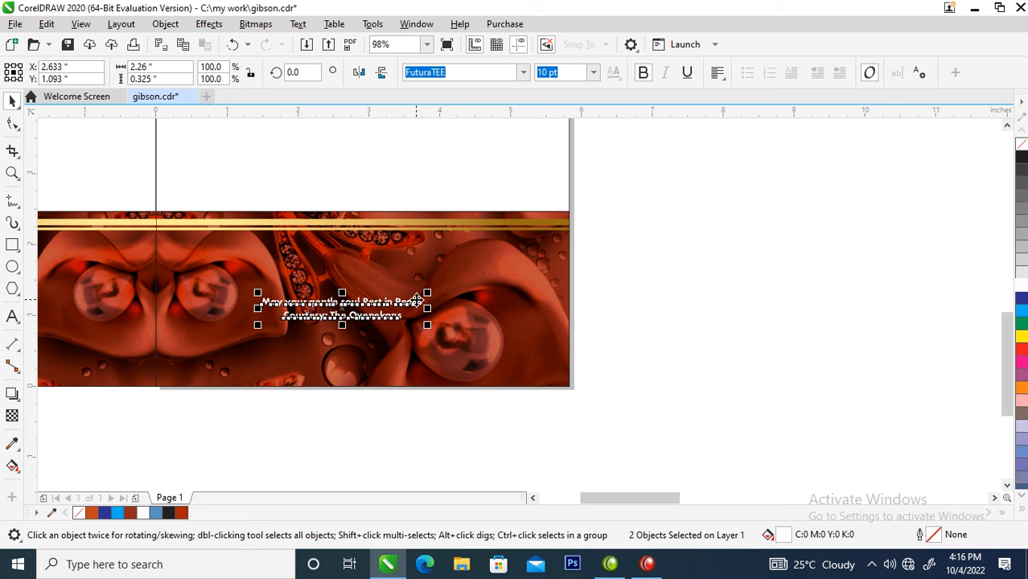
{"action": "left_click_drag", "start_coordinate": [432, 302], "coordinate": [472, 299]}
{"action": "left_click", "coordinate": [704, 301]}
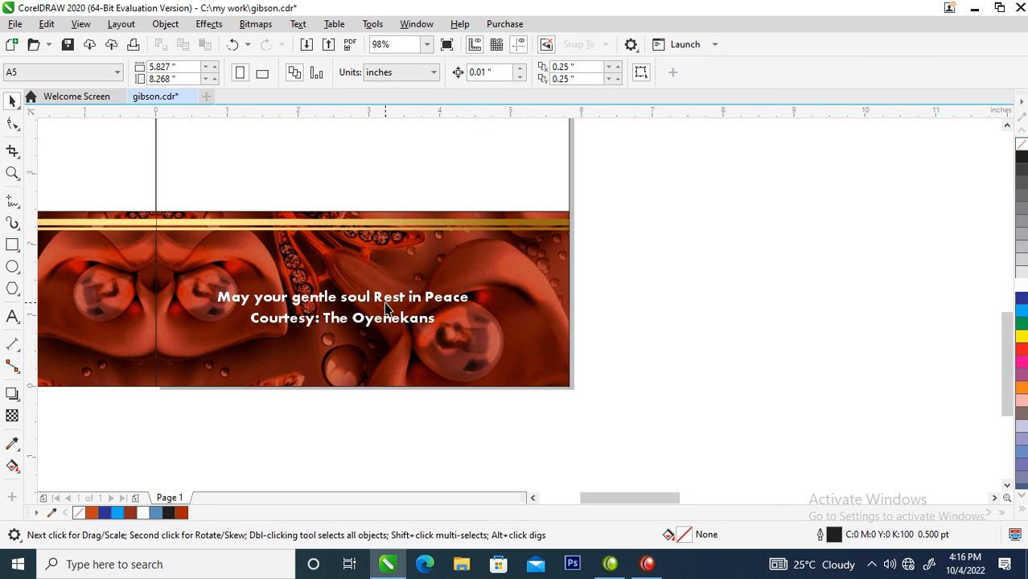
Step: Raise the rest-in-peace line to widen the gap above the courtesy line and centre both lines horizontally on the lower band
{"action": "left_click_drag", "start_coordinate": [374, 301], "coordinate": [373, 286]}
{"action": "left_click_drag", "start_coordinate": [704, 252], "coordinate": [172, 376]}
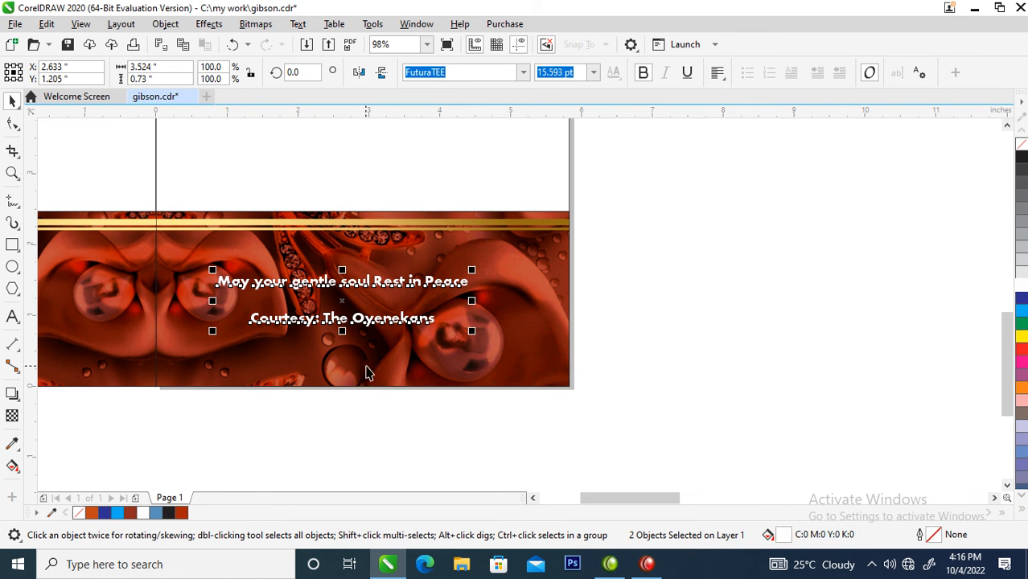
{"action": "key", "text": "c"}
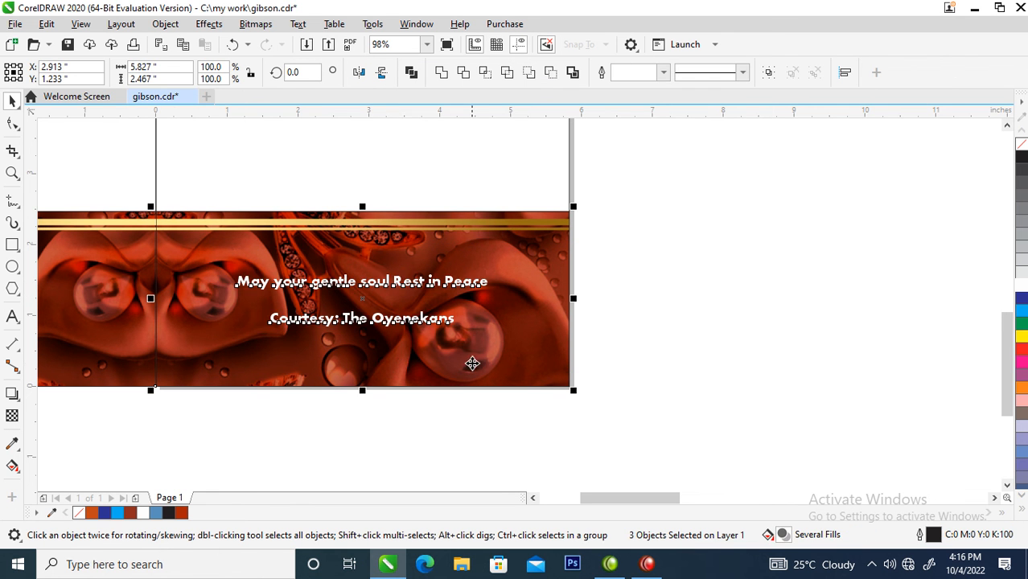
Step: Set both lines of the deceased's name in the white area to Trajan Pro
{"action": "left_click", "coordinate": [1006, 126]}
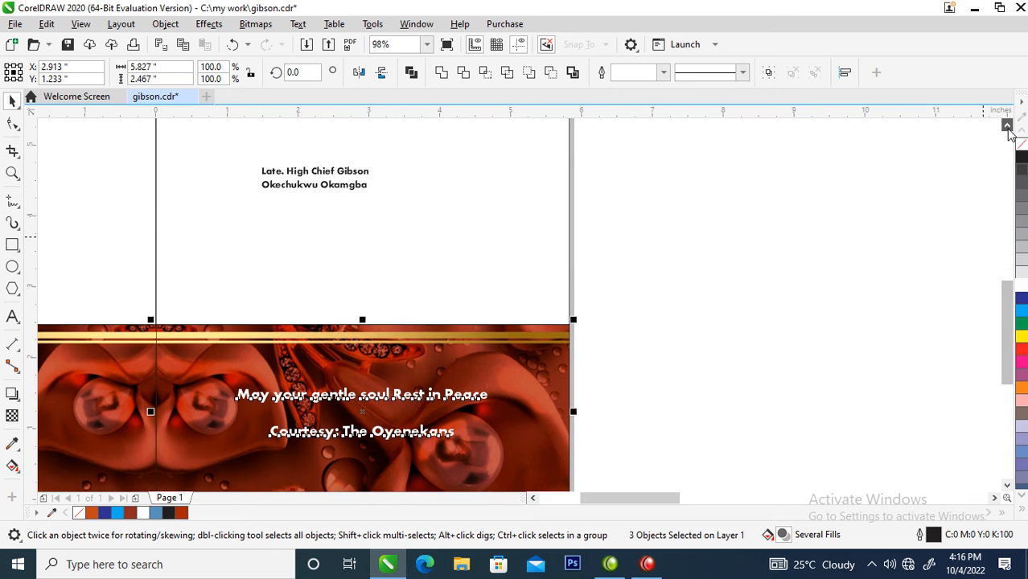
{"action": "left_click", "coordinate": [349, 286]}
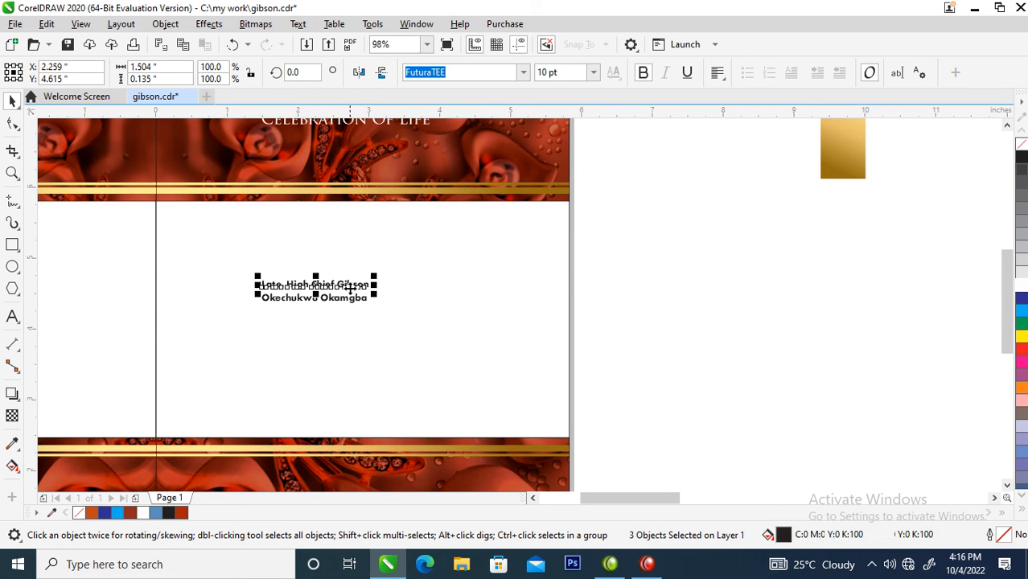
{"action": "left_click", "coordinate": [347, 300], "text": "shift"}
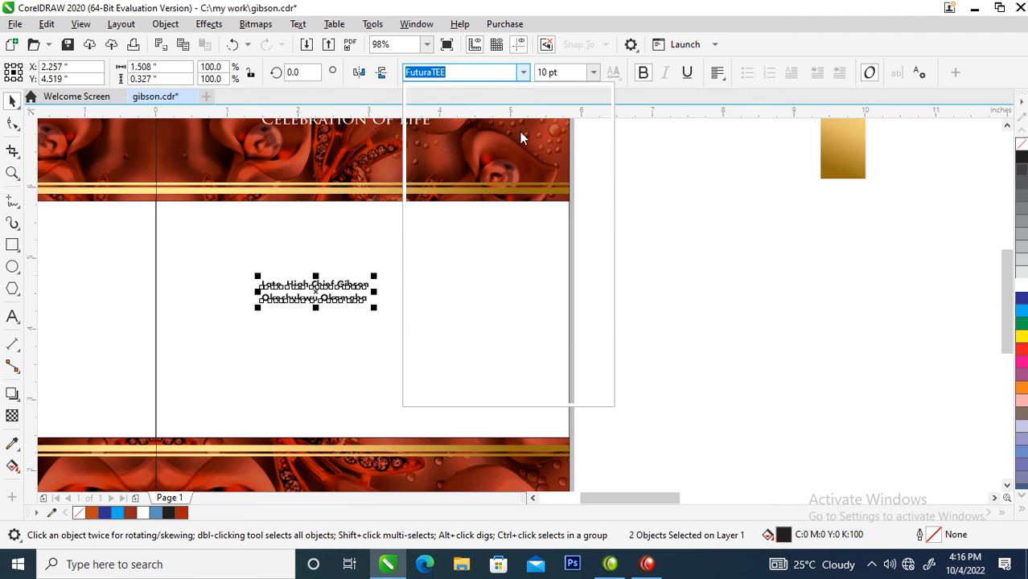
{"action": "left_click", "coordinate": [523, 72]}
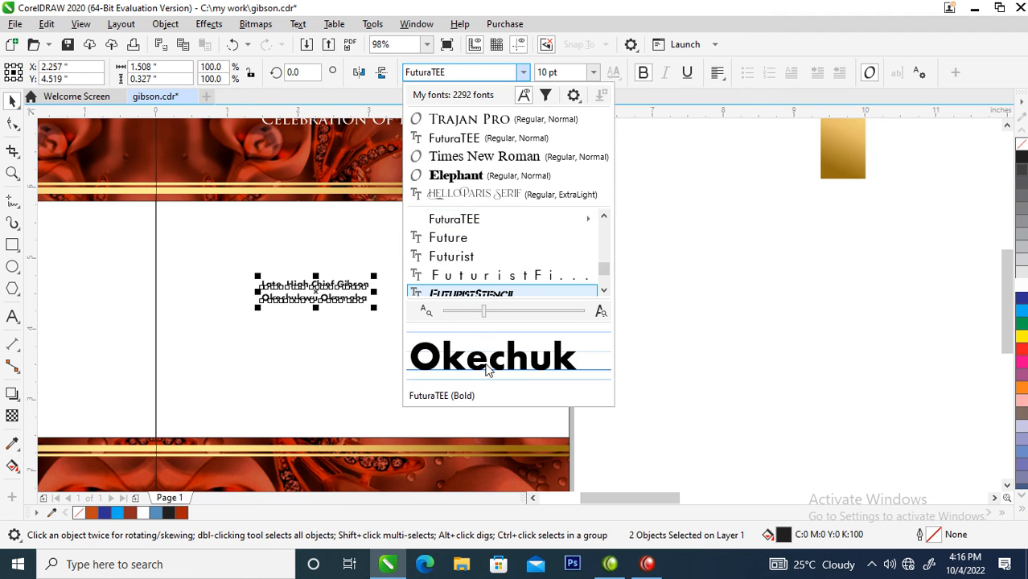
{"action": "left_click", "coordinate": [472, 120]}
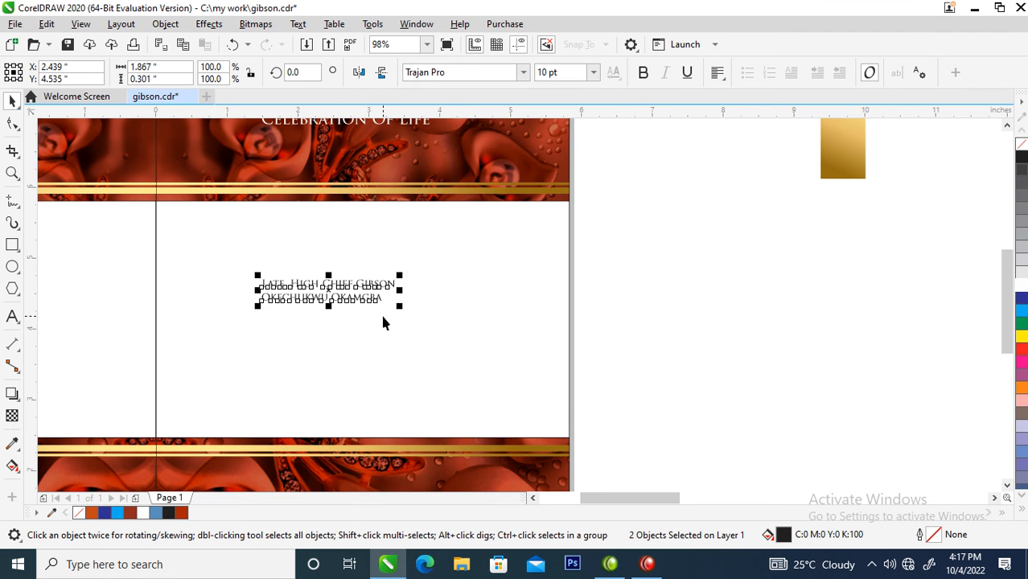
{"action": "left_click", "coordinate": [741, 302]}
Step: Move the second name line down near the lower gold strips and break the first name line before its last word
{"action": "left_click_drag", "start_coordinate": [376, 298], "coordinate": [379, 402]}
{"action": "left_click", "coordinate": [354, 290]}
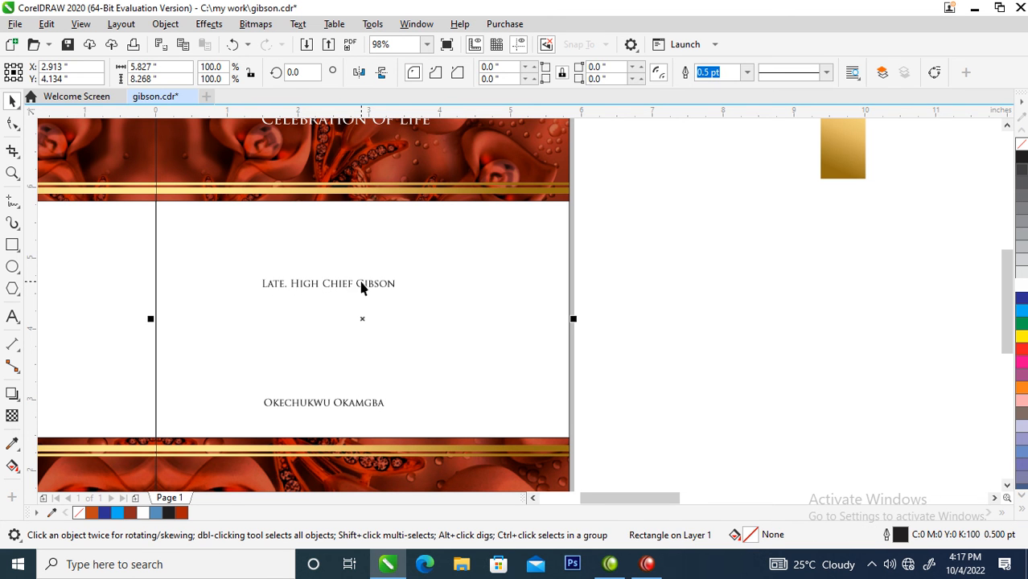
{"action": "double_click", "coordinate": [357, 290]}
{"action": "key", "text": "Return"}
{"action": "key", "text": "ctrl+space"}
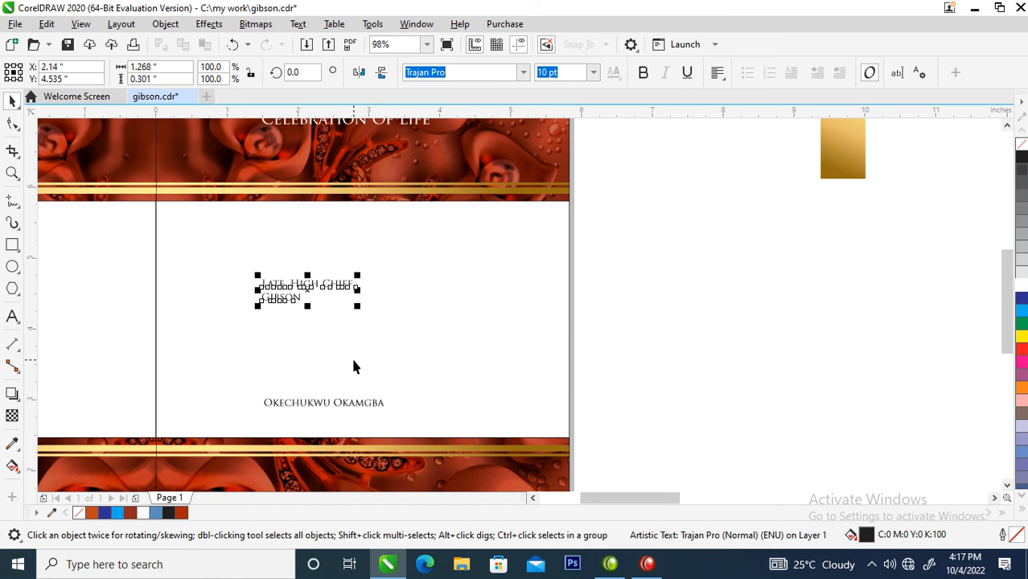
Step: Separate the last word of the first name line, enlarge it to about 82 pt and place it between the other two lines
{"action": "left_click", "coordinate": [288, 302]}
{"action": "left_click_drag", "start_coordinate": [308, 305], "coordinate": [577, 413]}
{"action": "left_click_drag", "start_coordinate": [543, 328], "coordinate": [479, 346]}
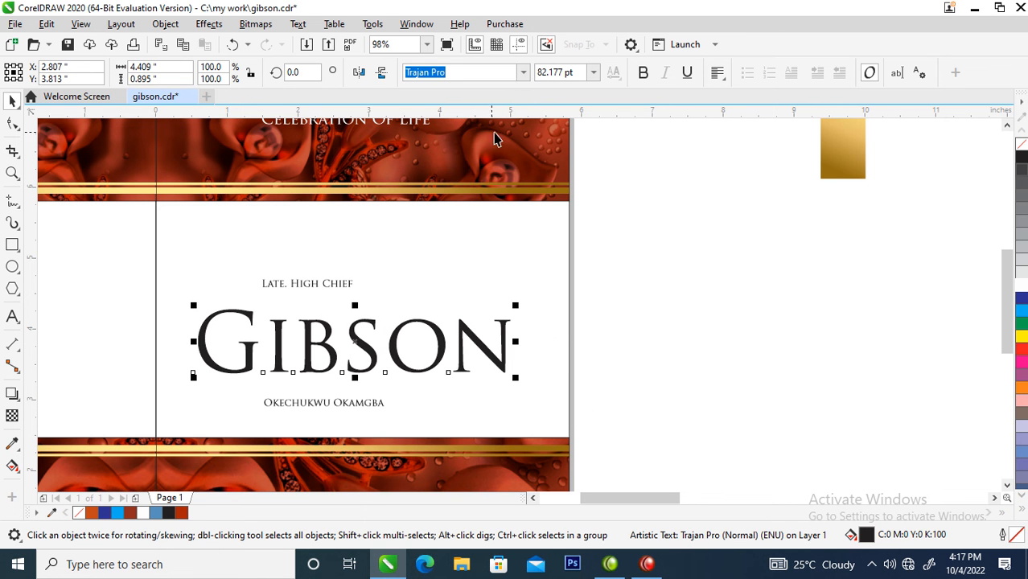
Step: Set the large name word to Hello Paris Serif and fill it with the dark red #8F2B1F
{"action": "left_click", "coordinate": [523, 72]}
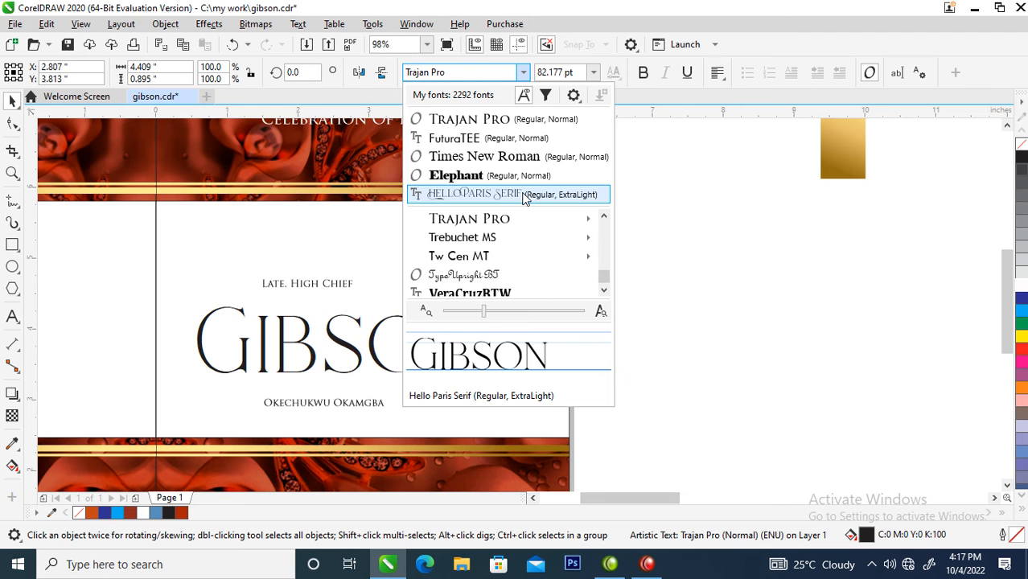
{"action": "left_click", "coordinate": [525, 197]}
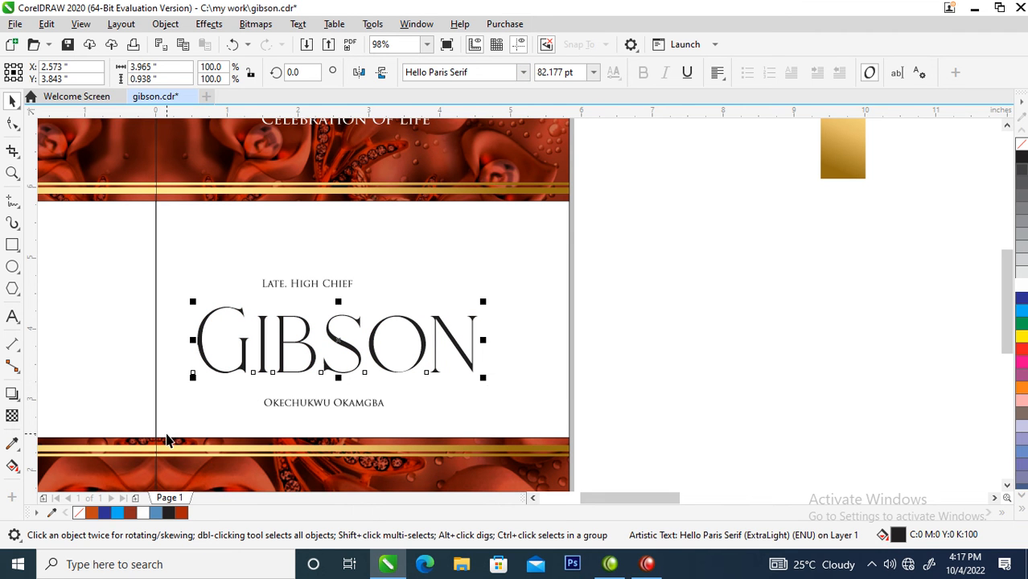
{"action": "left_click", "coordinate": [129, 513]}
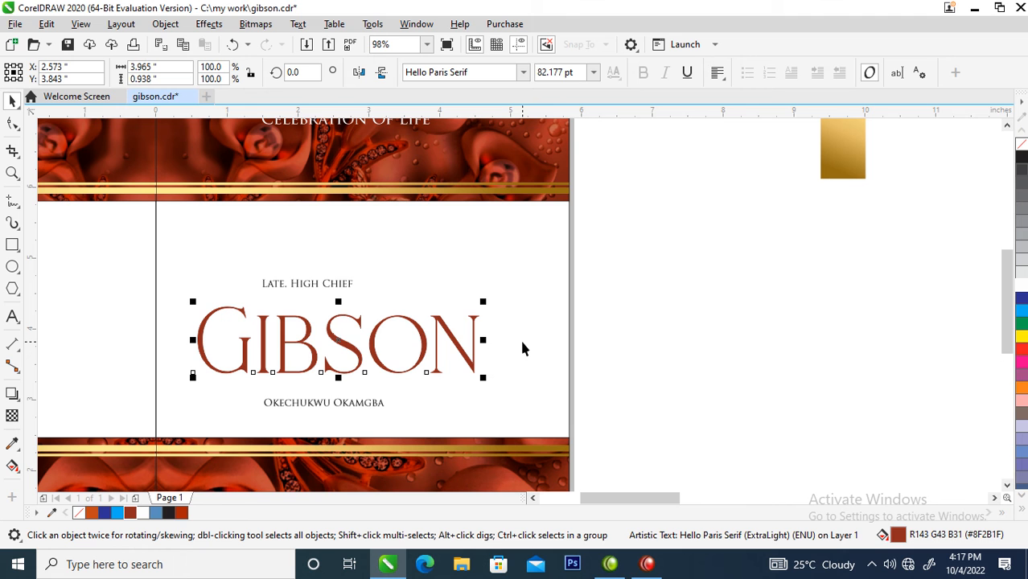
Step: Give the large name word a 3 pt outline with round corners and round line caps
{"action": "key", "text": "F12"}
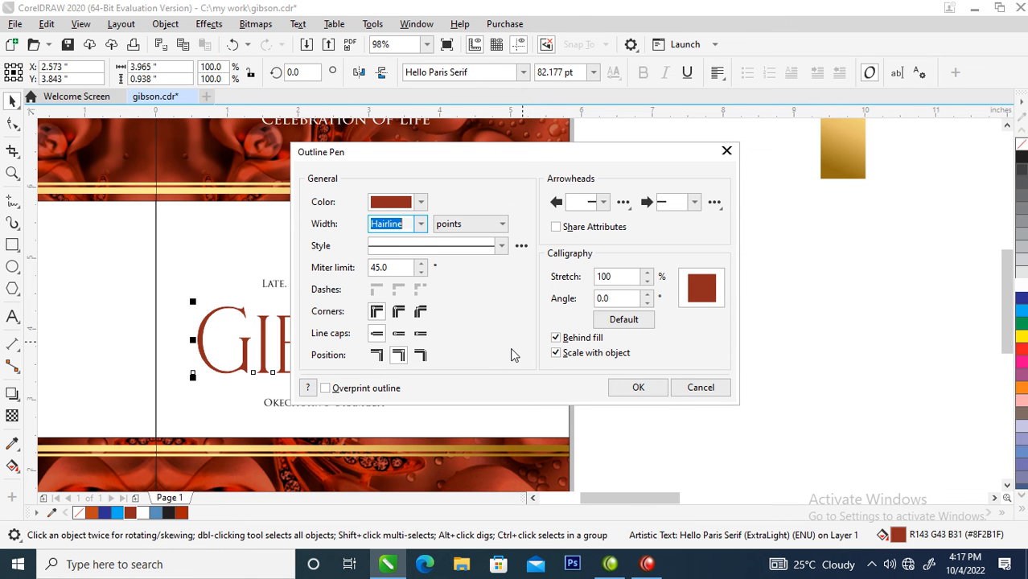
{"action": "type", "text": "3"}
{"action": "left_click", "coordinate": [399, 312]}
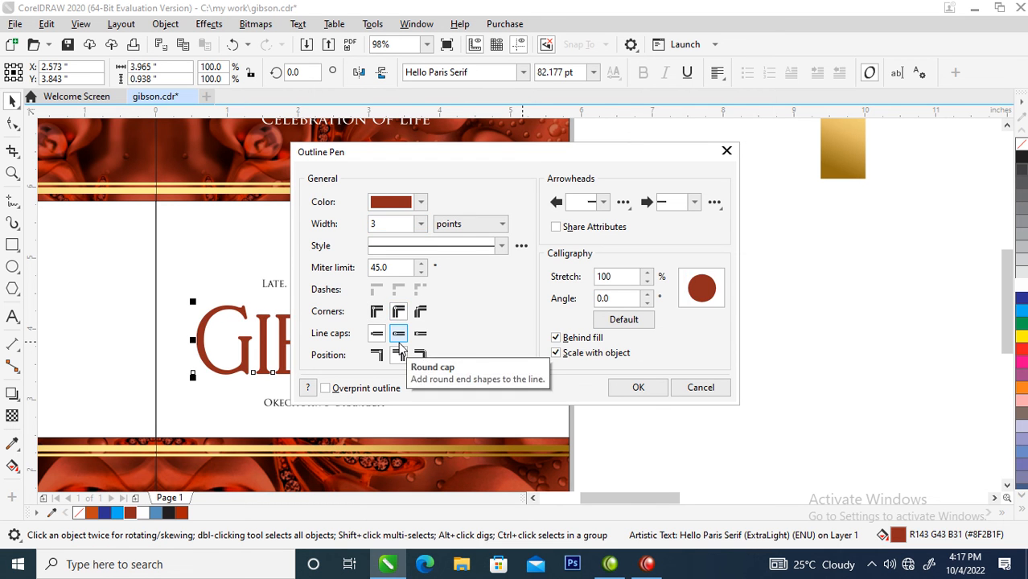
{"action": "left_click", "coordinate": [399, 336]}
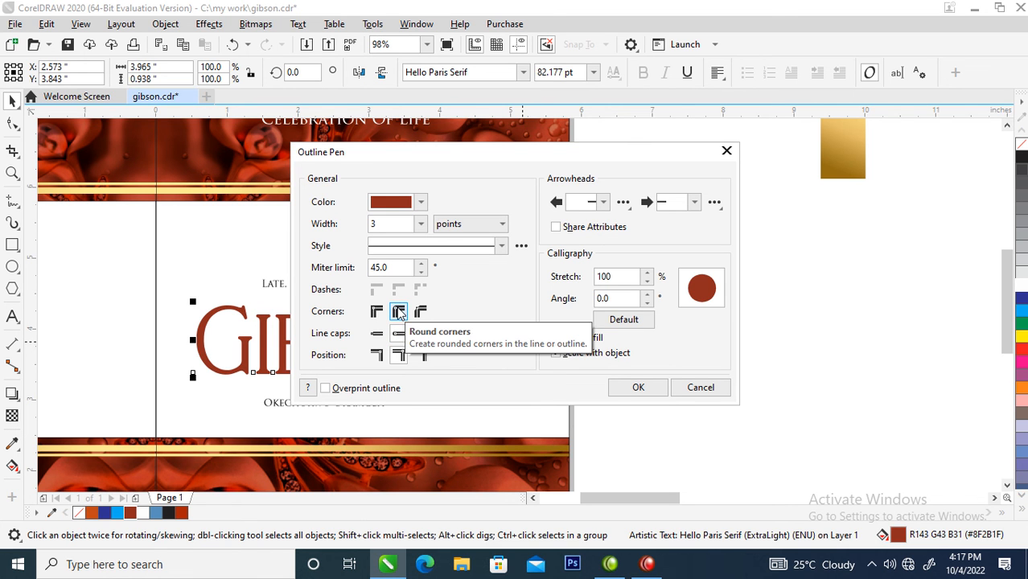
{"action": "left_click", "coordinate": [399, 312]}
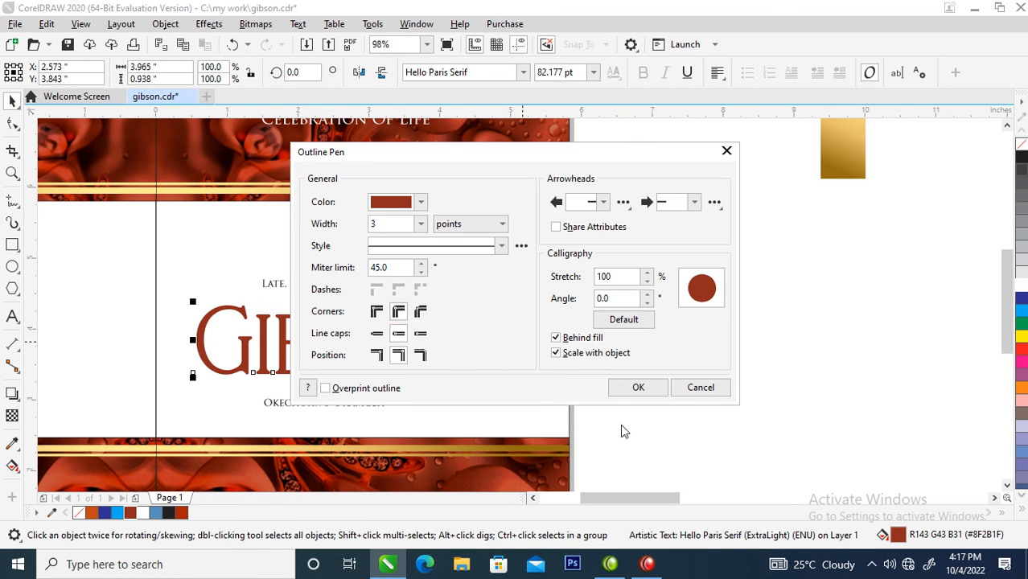
{"action": "left_click", "coordinate": [638, 387]}
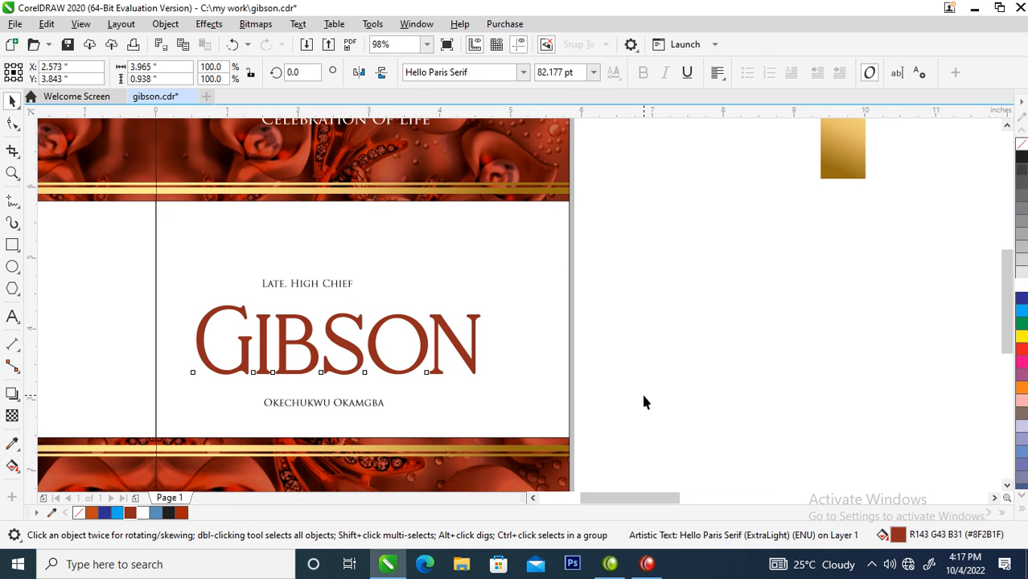
Step: Enlarge the title line above the large name to about 18.9 pt and the line below it to about 22.3 pt, fitting both closely around it
{"action": "left_click", "coordinate": [350, 292]}
{"action": "left_click_drag", "start_coordinate": [351, 292], "coordinate": [394, 305]}
{"action": "left_click", "coordinate": [382, 402]}
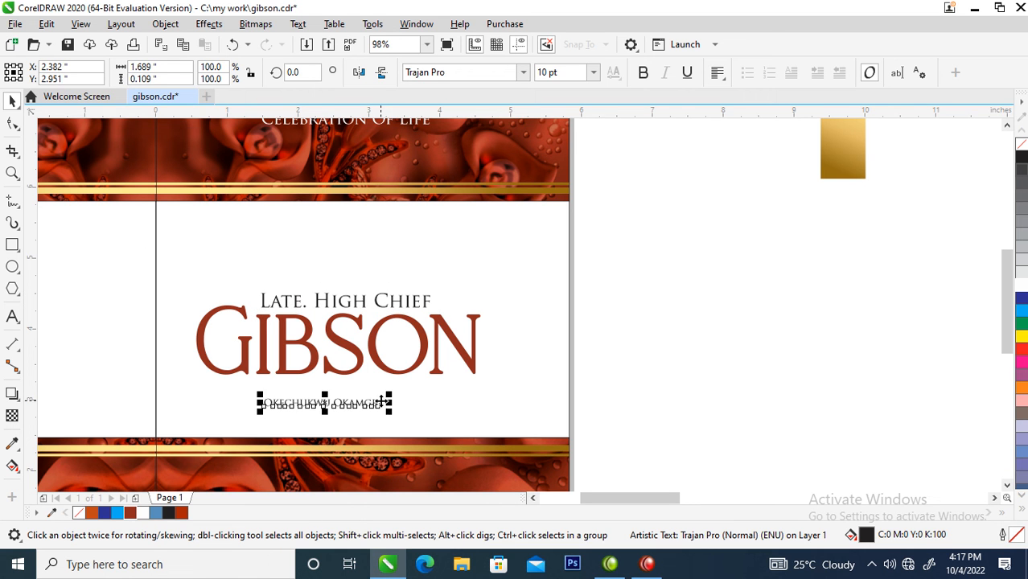
{"action": "left_click_drag", "start_coordinate": [389, 390], "coordinate": [534, 348]}
{"action": "key", "text": "Escape"}
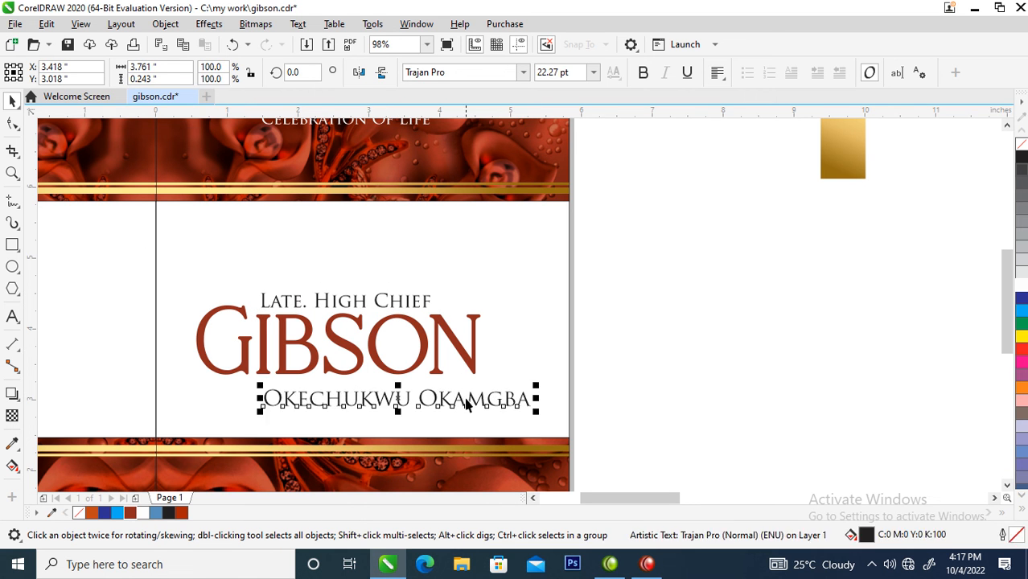
{"action": "left_click_drag", "start_coordinate": [458, 401], "coordinate": [409, 401]}
Step: Centre the three name lines on each other and raise them to the middle of the white area, centred horizontally on the front page
{"action": "left_click_drag", "start_coordinate": [690, 260], "coordinate": [156, 421]}
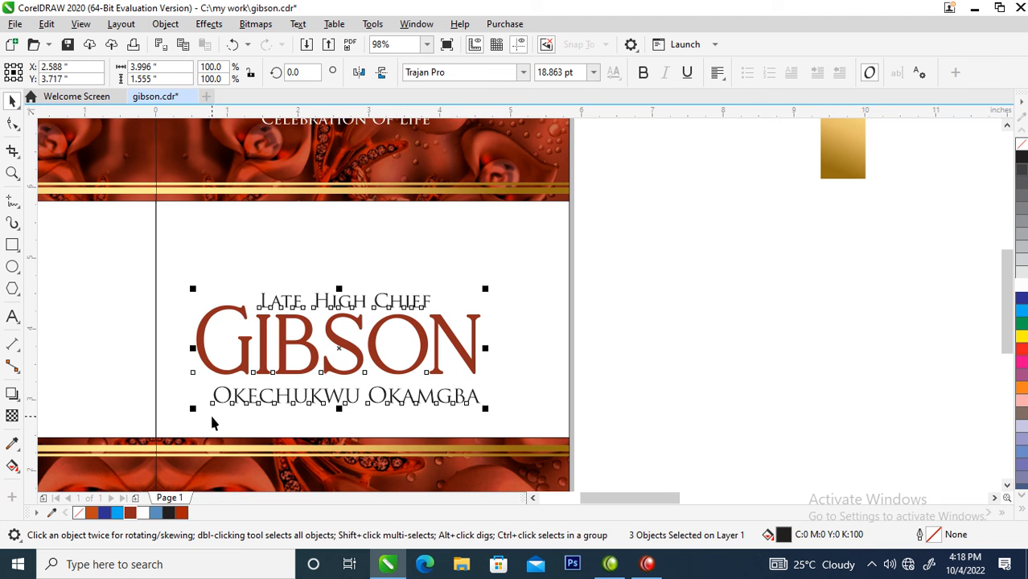
{"action": "key", "text": "c"}
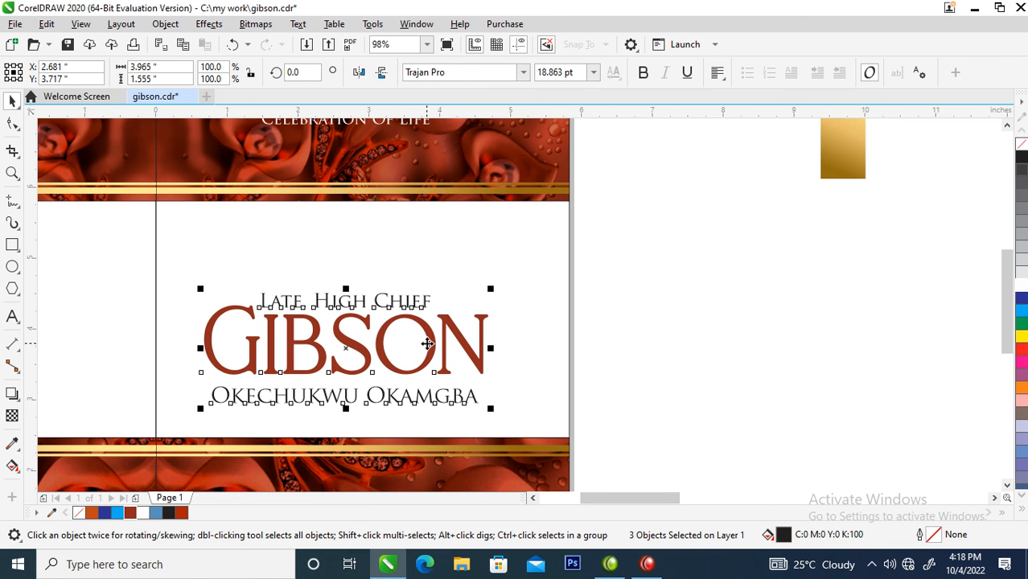
{"action": "left_click_drag", "start_coordinate": [431, 344], "coordinate": [443, 316]}
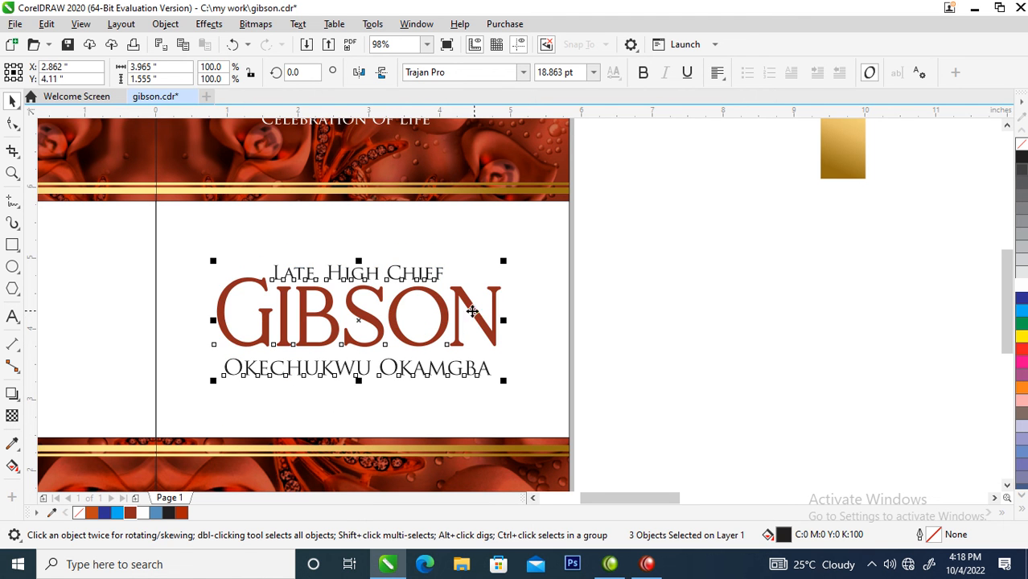
{"action": "left_click", "coordinate": [546, 289], "text": "shift"}
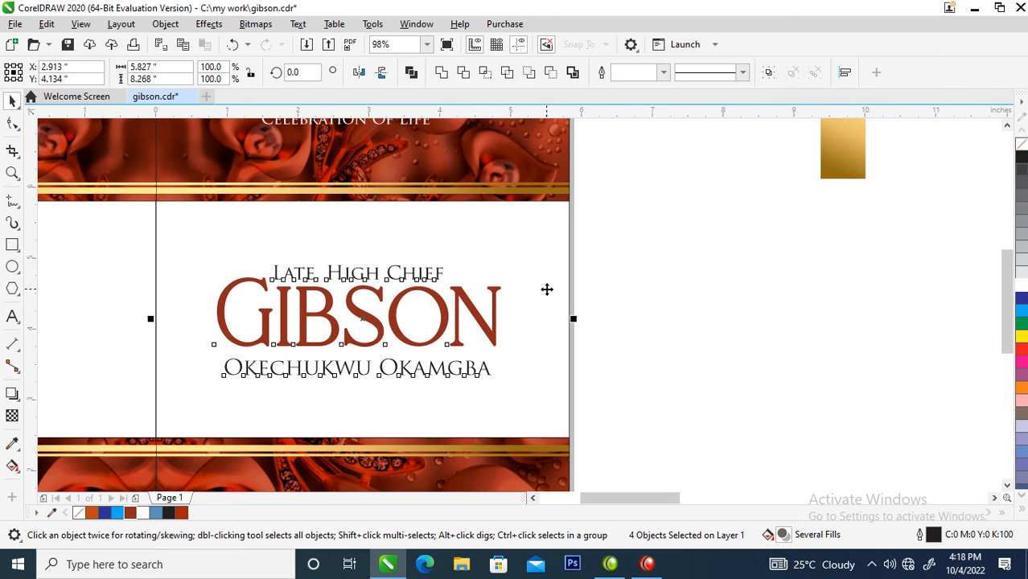
Step: Fill the white middle area of the facing back page with the gold gradient copied from the sample swatch
{"action": "scroll", "coordinate": [537, 314], "scroll_direction": "down", "scroll_amount": 3}
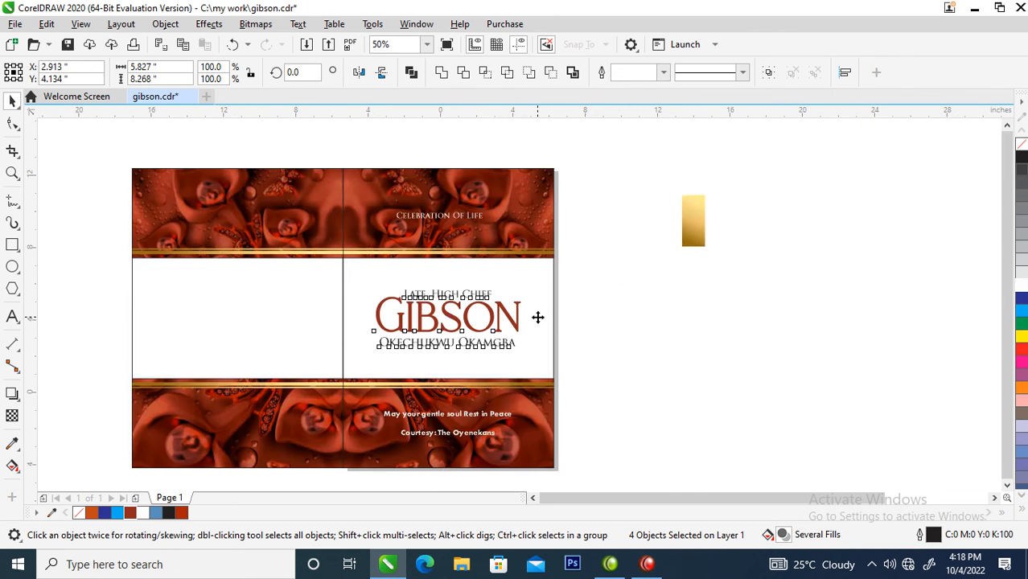
{"action": "key", "text": "z"}
{"action": "left_click_drag", "start_coordinate": [301, 230], "coordinate": [588, 400]}
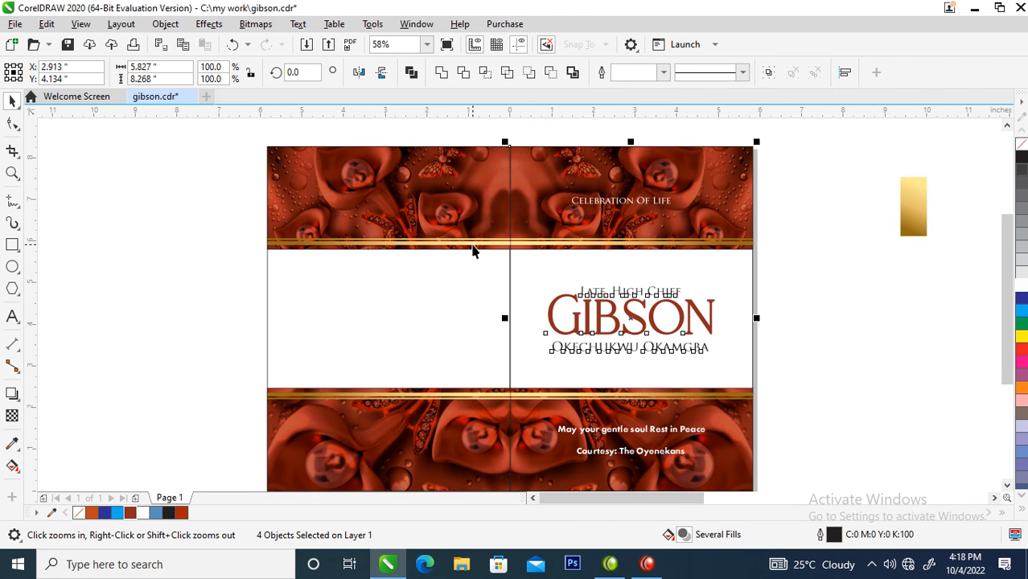
{"action": "left_click", "coordinate": [451, 310]}
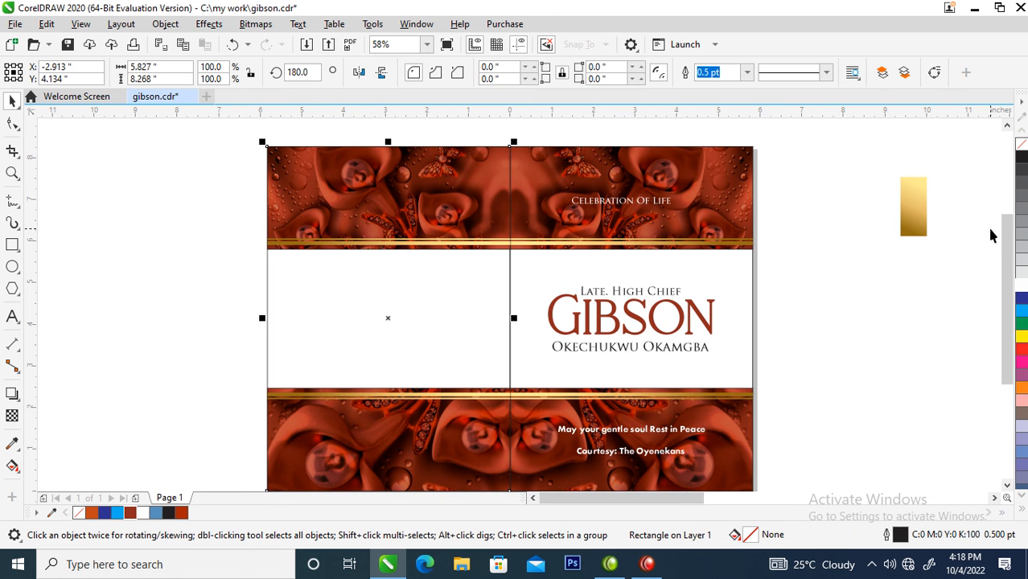
{"action": "right_click", "coordinate": [921, 215]}
{"action": "key", "text": "Escape"}
{"action": "left_click_drag", "start_coordinate": [915, 200], "coordinate": [379, 306]}
{"action": "left_click", "coordinate": [438, 390]}
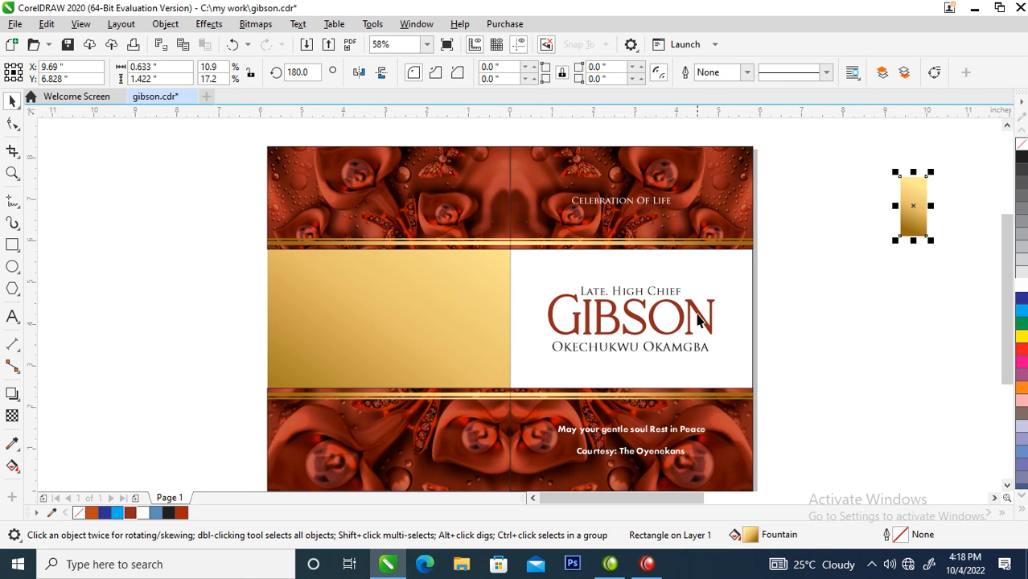
Step: Enlarge the Celebration Of Life heading to about 18.9 pt and widen its letter spacing
{"action": "left_click", "coordinate": [653, 201]}
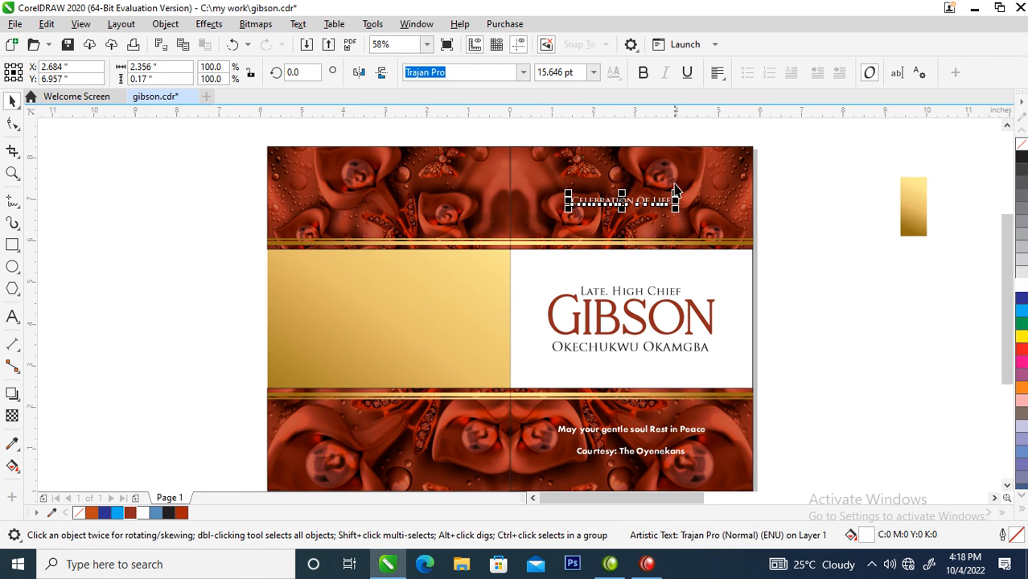
{"action": "left_click_drag", "start_coordinate": [675, 193], "coordinate": [696, 180]}
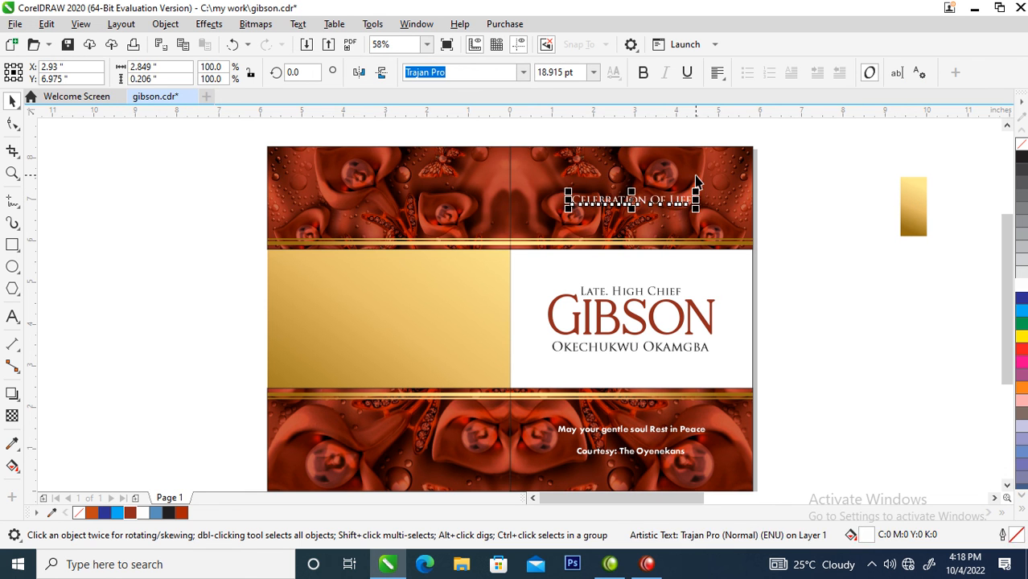
{"action": "left_click", "coordinate": [14, 124]}
{"action": "left_click_drag", "start_coordinate": [697, 214], "coordinate": [764, 214]}
{"action": "key", "text": "space"}
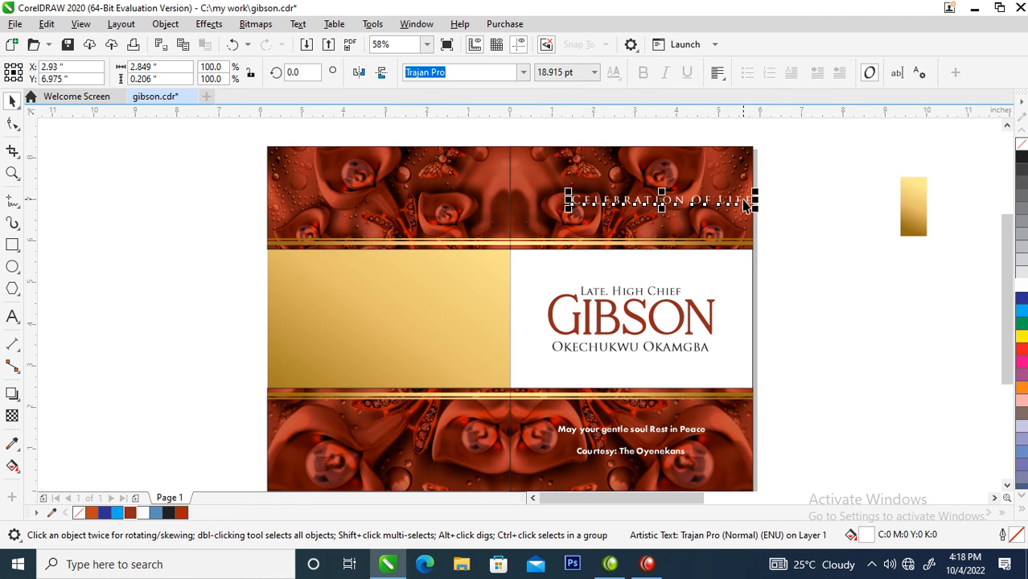
Step: Make the Celebration Of Life heading bold and centre it horizontally on the front page's upper floral band
{"action": "left_click", "coordinate": [739, 205]}
{"action": "key", "text": "Right"}
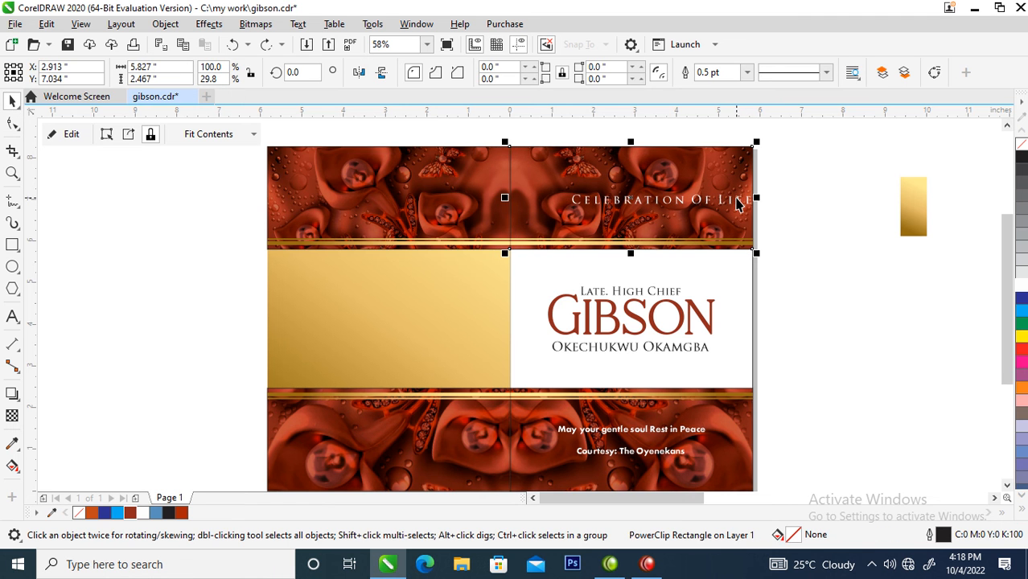
{"action": "left_click_drag", "start_coordinate": [737, 198], "coordinate": [710, 197]}
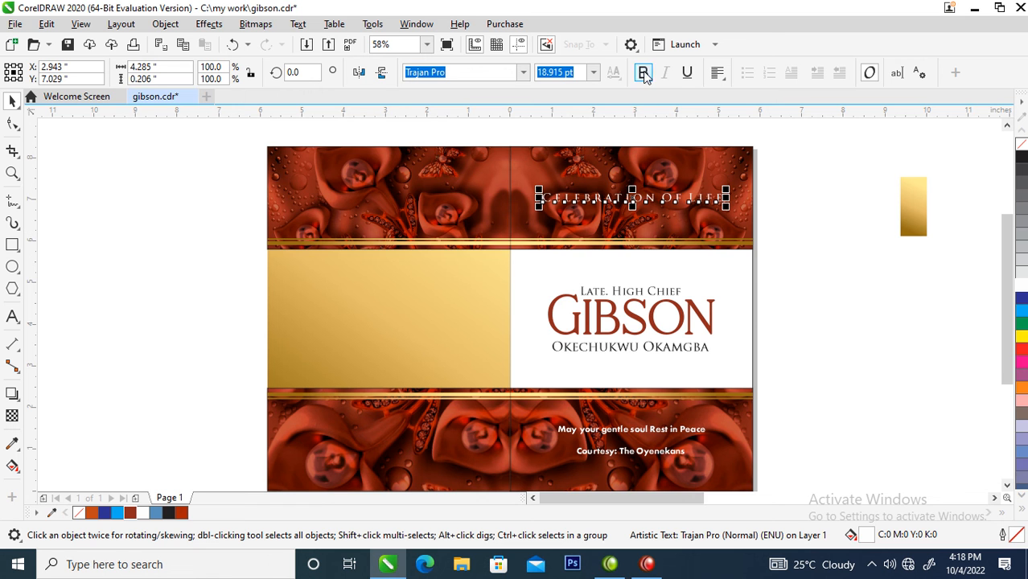
{"action": "left_click", "coordinate": [643, 74]}
{"action": "left_click", "coordinate": [746, 169], "text": "shift"}
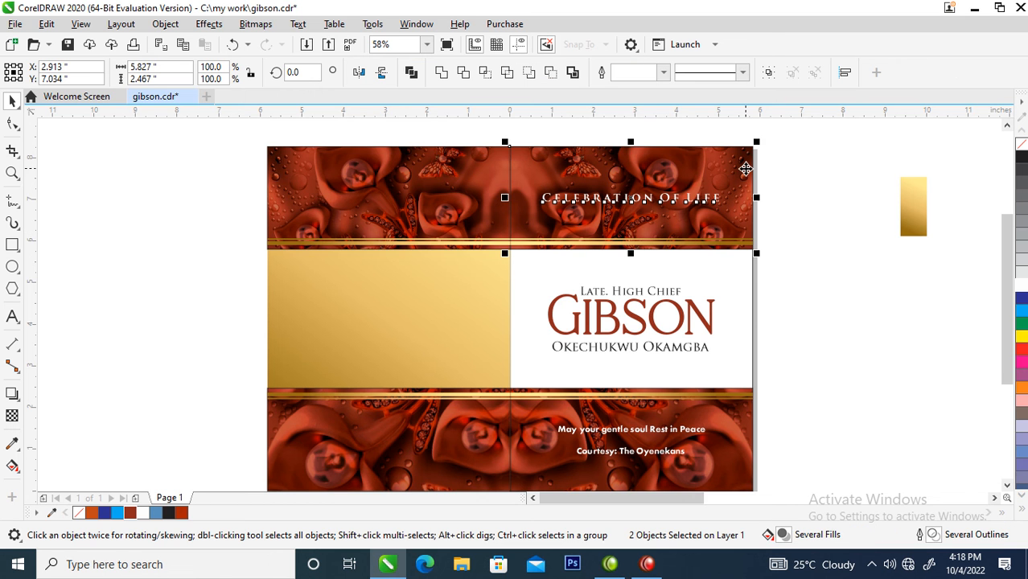
Step: Bring the two spiral-bound notebook mockup frames from the far end of the workspace to just beside the cover design
{"action": "scroll", "coordinate": [824, 323], "scroll_direction": "down", "scroll_amount": 5}
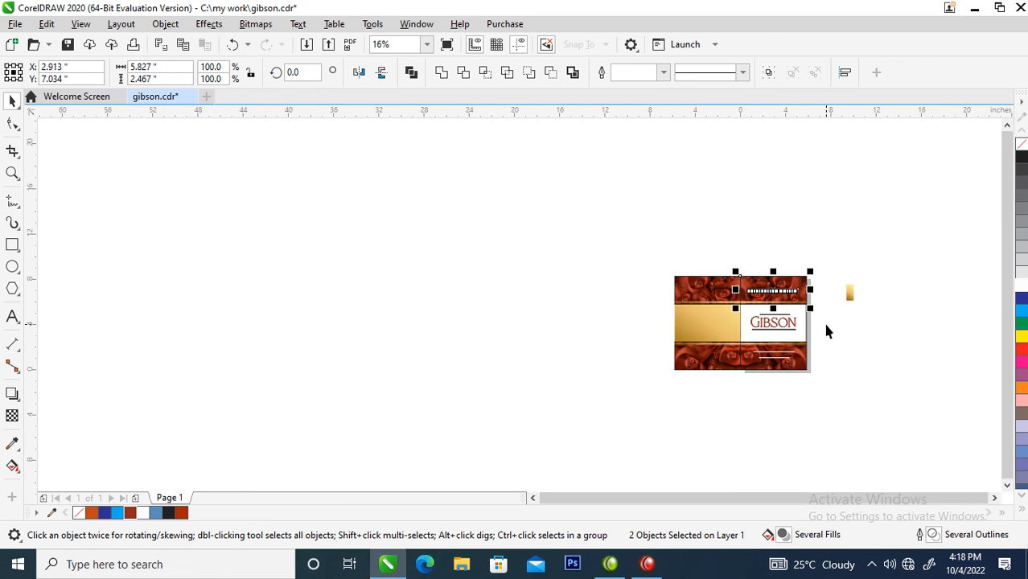
{"action": "scroll", "coordinate": [868, 354], "scroll_direction": "down", "scroll_amount": 2}
{"action": "key", "text": "z"}
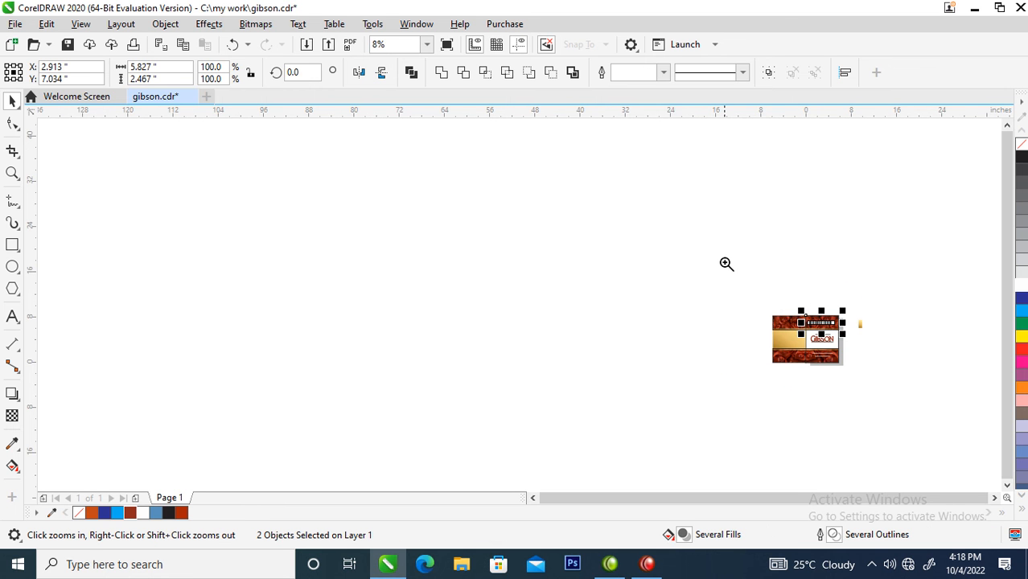
{"action": "left_click", "coordinate": [884, 362]}
{"action": "left_click_drag", "start_coordinate": [718, 138], "coordinate": [957, 335]}
{"action": "left_click_drag", "start_coordinate": [909, 303], "coordinate": [499, 311]}
{"action": "key", "text": "z"}
{"action": "left_click_drag", "start_coordinate": [188, 137], "coordinate": [662, 407]}
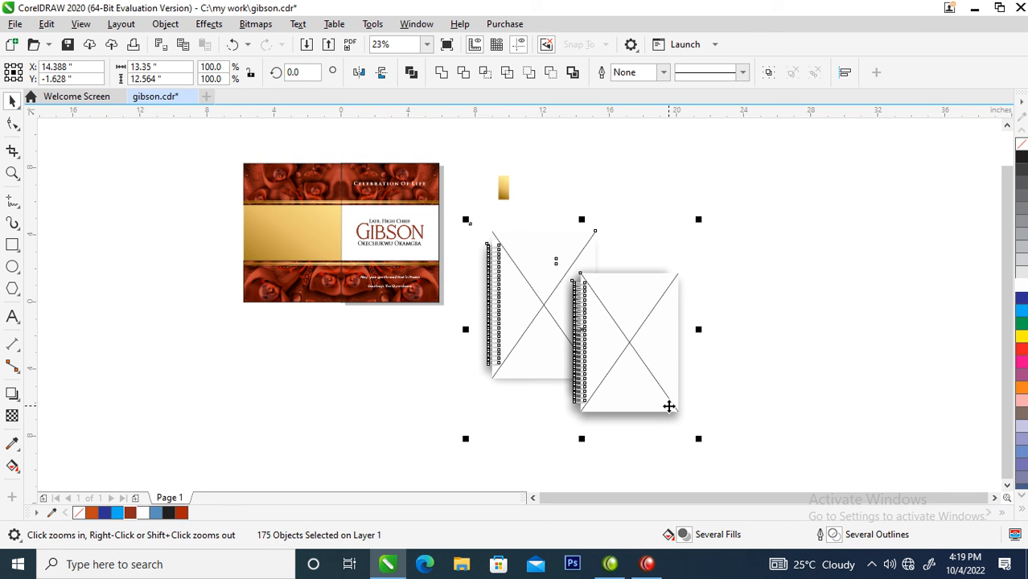
Step: Group all front page objects into one group and all back page objects into another
{"action": "key", "text": "space"}
{"action": "left_click_drag", "start_coordinate": [335, 134], "coordinate": [461, 358]}
{"action": "key", "text": "ctrl+g"}
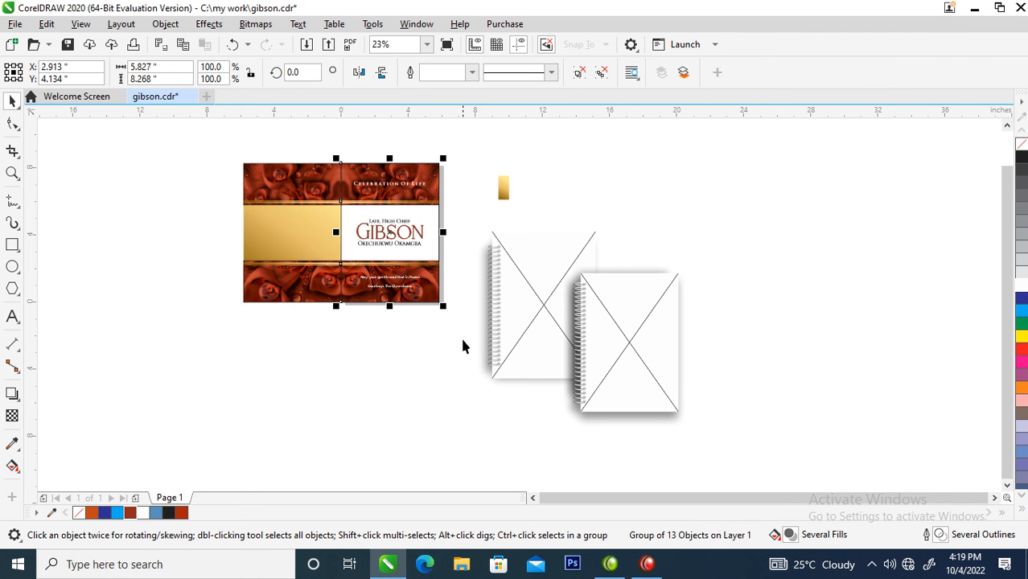
{"action": "left_click_drag", "start_coordinate": [200, 145], "coordinate": [354, 340]}
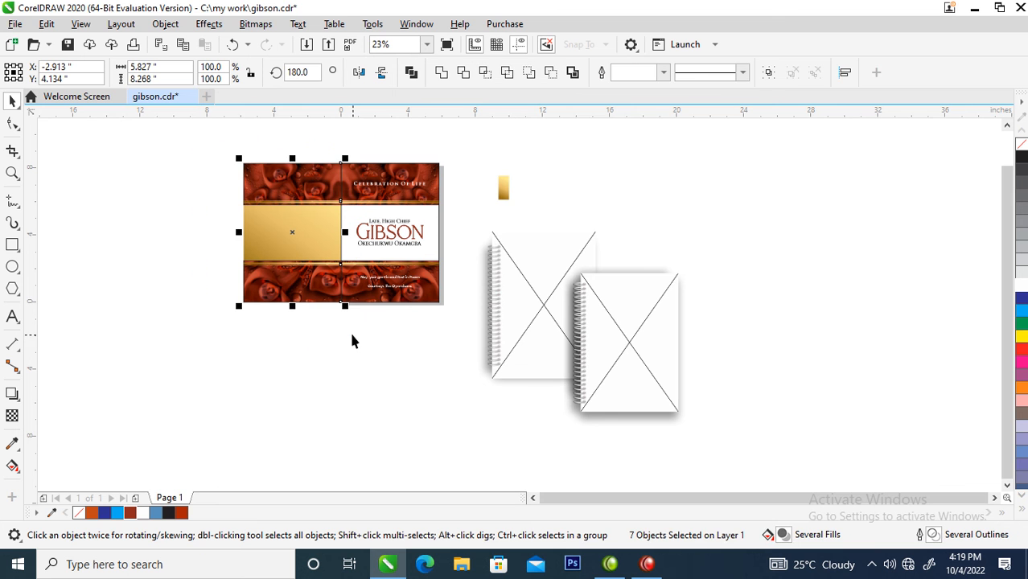
{"action": "key", "text": "ctrl+g"}
Step: Place the front cover group inside the front notebook mockup frame and the back cover group inside the rear one
{"action": "left_click_drag", "start_coordinate": [415, 192], "coordinate": [638, 302]}
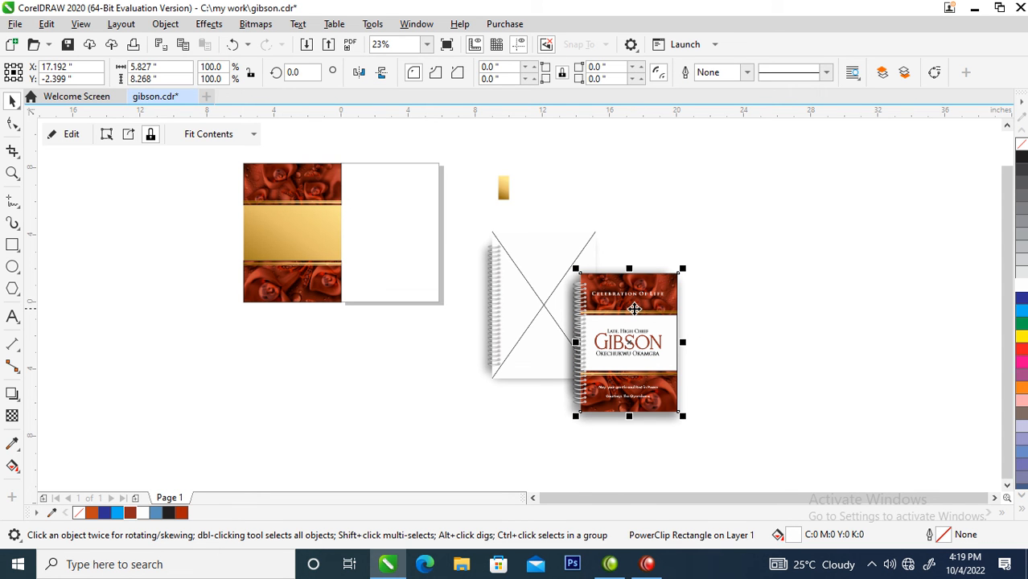
{"action": "left_click", "coordinate": [289, 227]}
{"action": "left_click_drag", "start_coordinate": [297, 238], "coordinate": [541, 298]}
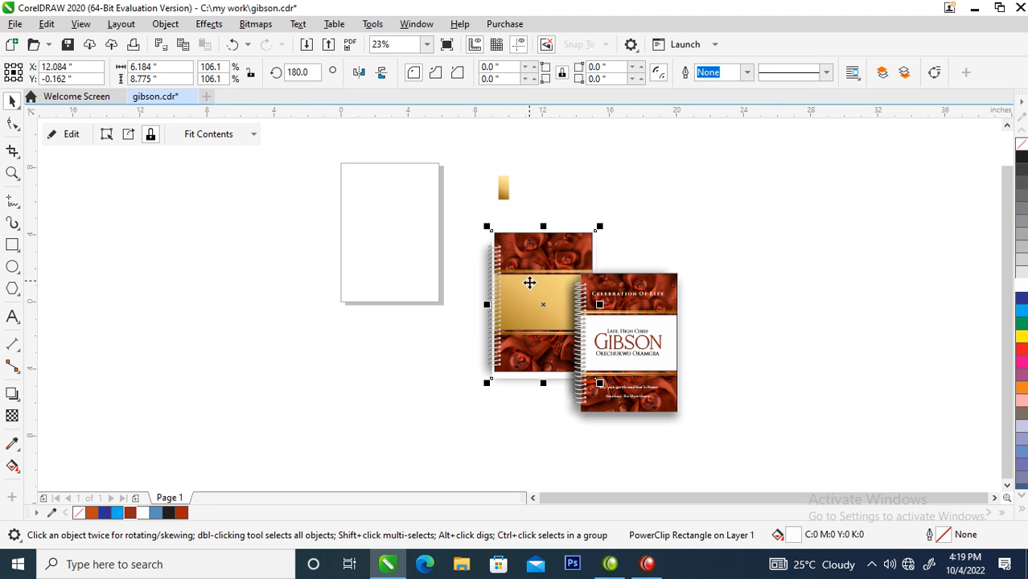
Step: Enlarge the artwork inside the mockup frames to fill them, the back cover to about 107.4% and the front cover to about 102.6%
{"action": "left_click", "coordinate": [536, 268], "text": "ctrl"}
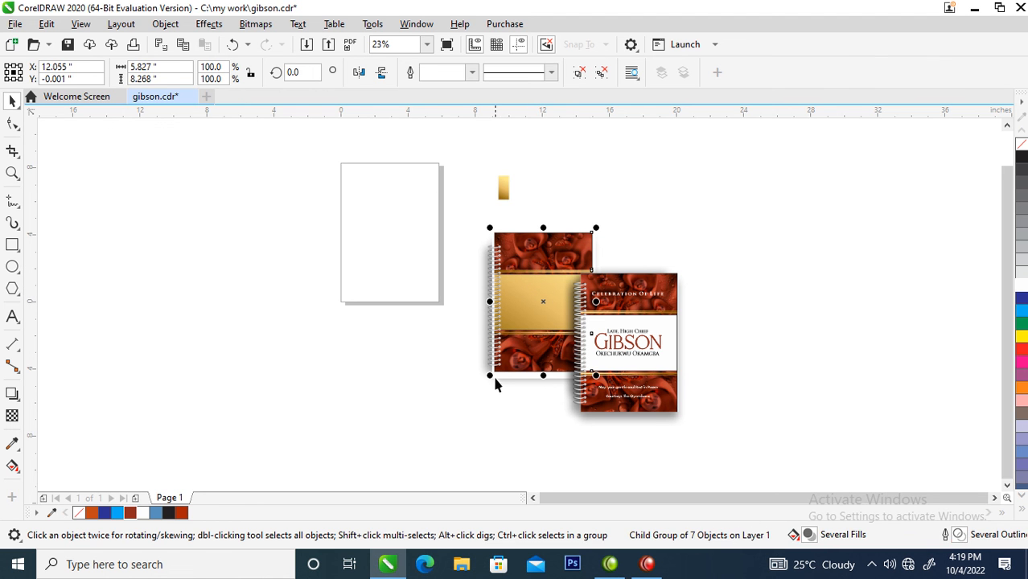
{"action": "left_click_drag", "start_coordinate": [489, 377], "coordinate": [481, 386]}
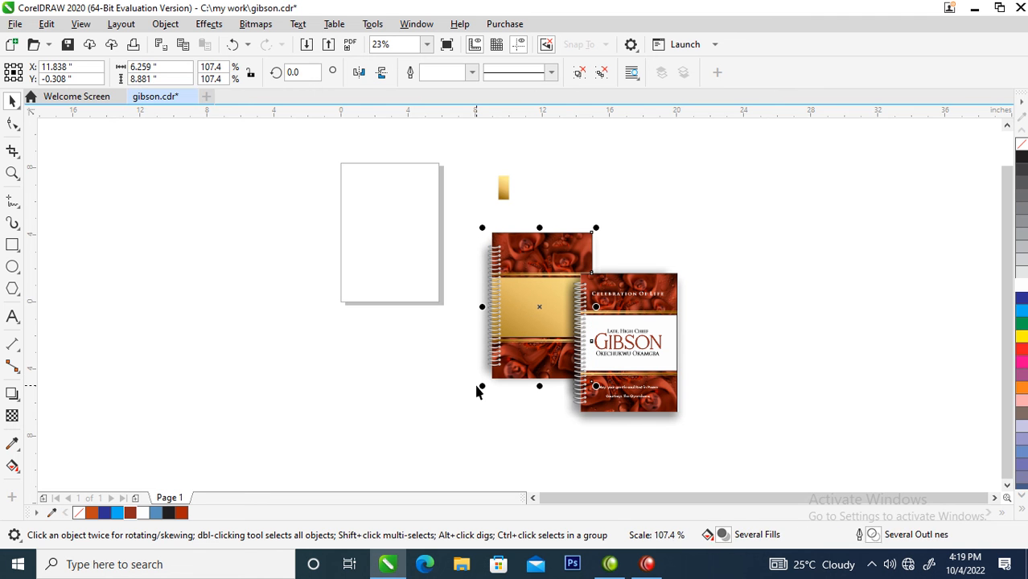
{"action": "left_click", "coordinate": [657, 291], "text": "ctrl"}
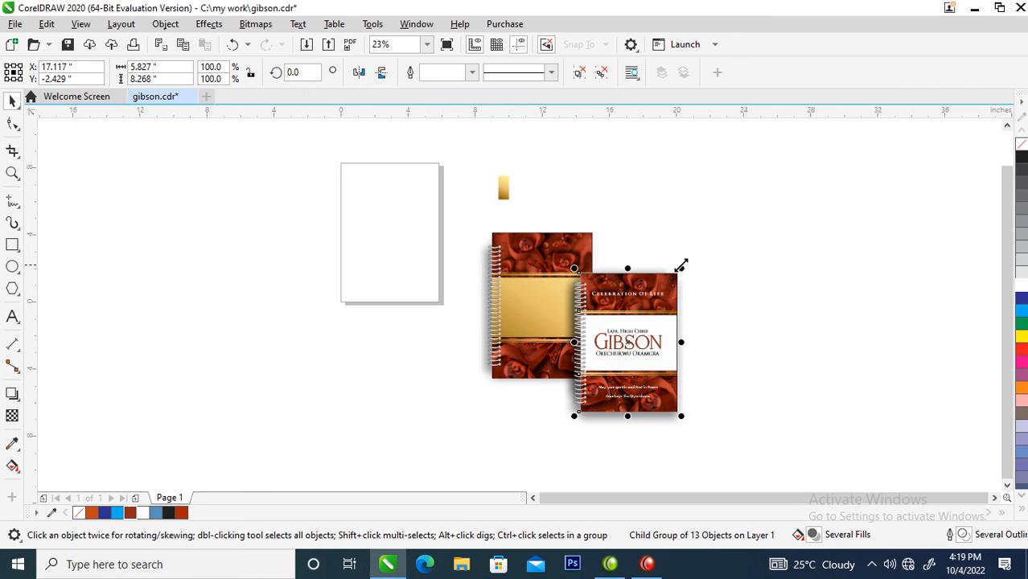
{"action": "left_click_drag", "start_coordinate": [682, 266], "coordinate": [691, 262]}
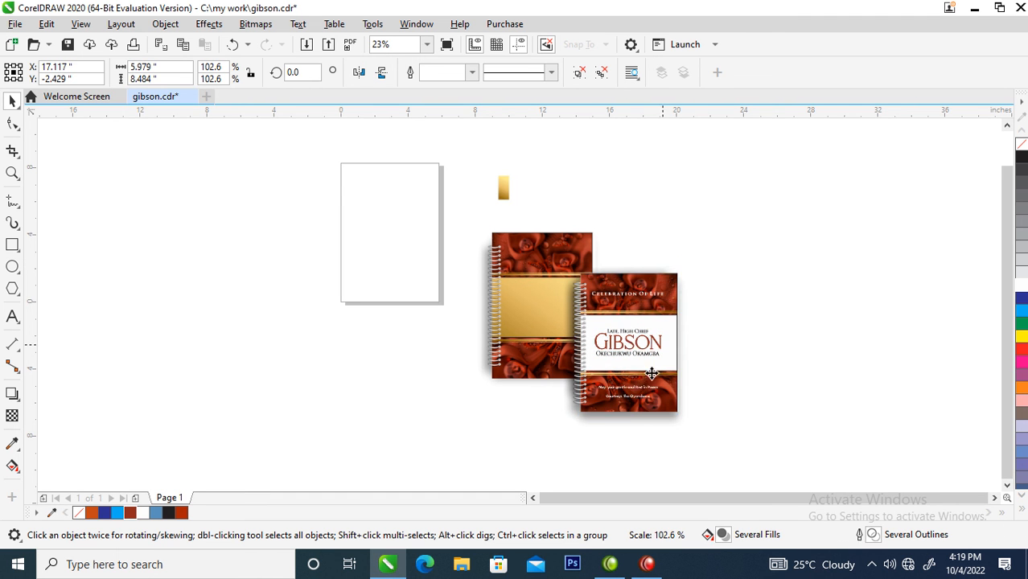
{"action": "left_click", "coordinate": [666, 338], "text": "ctrl"}
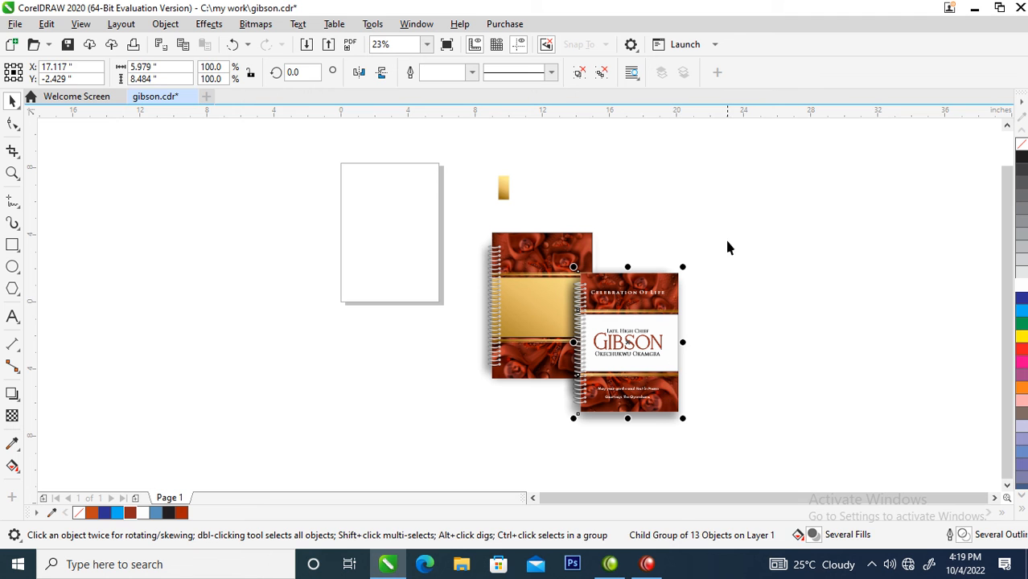
{"action": "left_click", "coordinate": [668, 255]}
{"action": "key", "text": "z"}
{"action": "left_click_drag", "start_coordinate": [467, 217], "coordinate": [717, 431]}
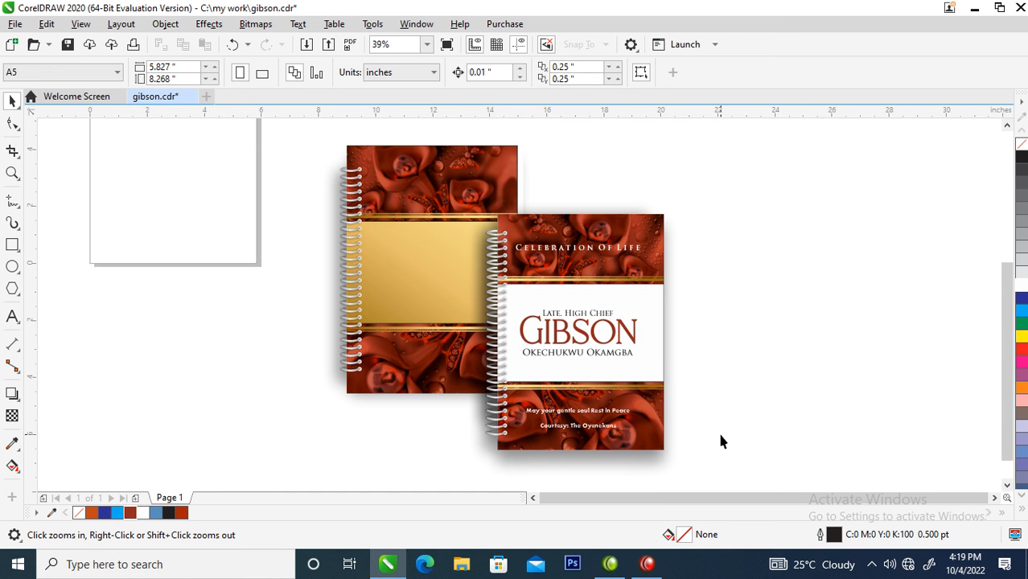